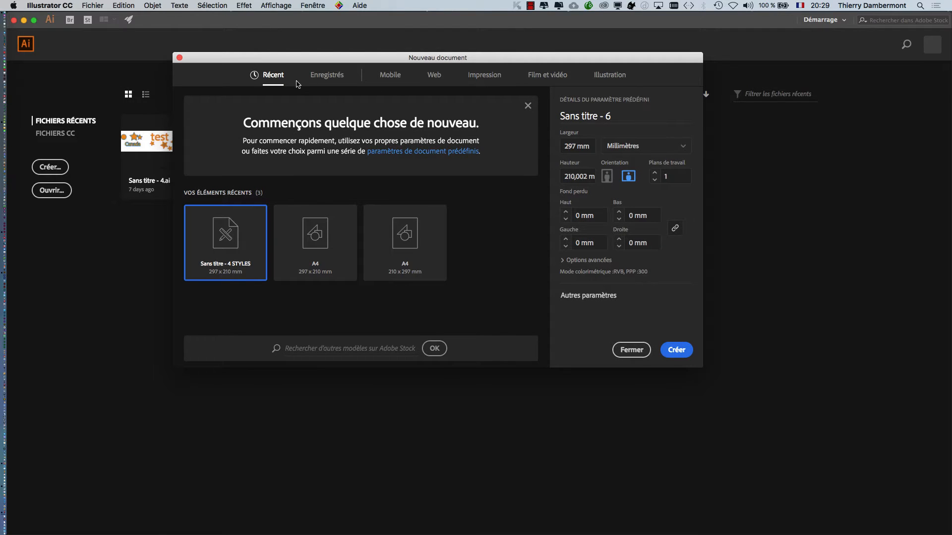
Create a 297 x 210 mm landscape document with RGB colour mode and 300 ppi raster effects.
click(589, 261)
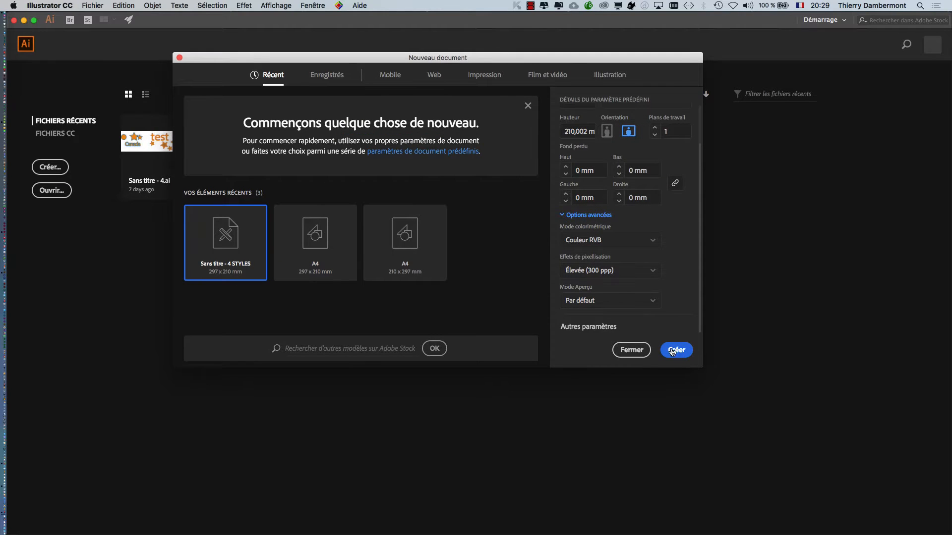
click(739, 438)
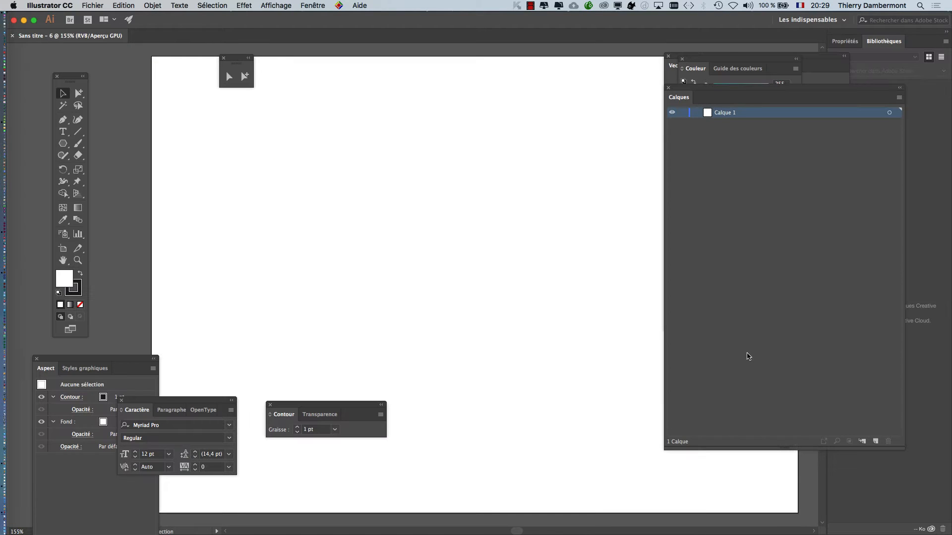
Close the floating Contour, selection tools and Caractère panels, and arrange the main tools and Aspect panel beside the artboard.
click(269, 405)
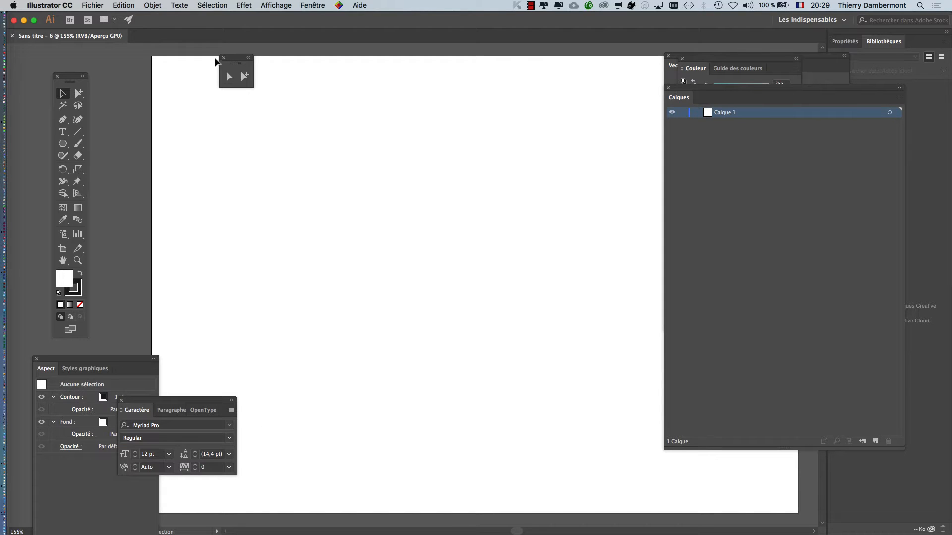
click(223, 58)
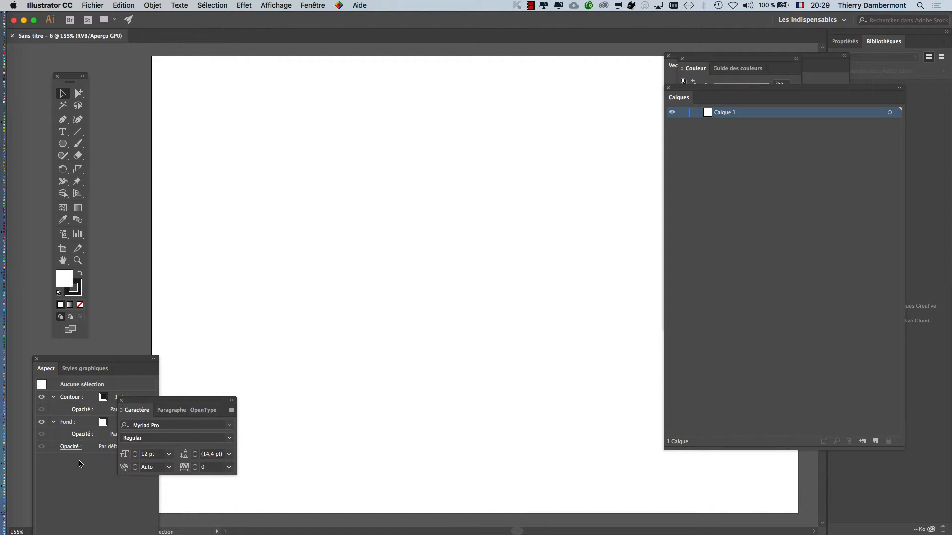
click(122, 401)
drag(126, 361, 194, 126)
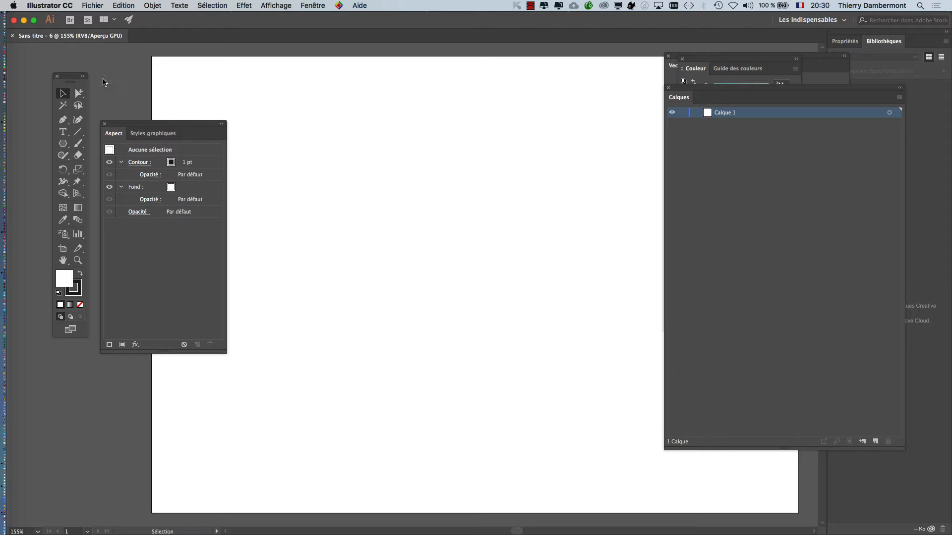
drag(67, 80, 42, 55)
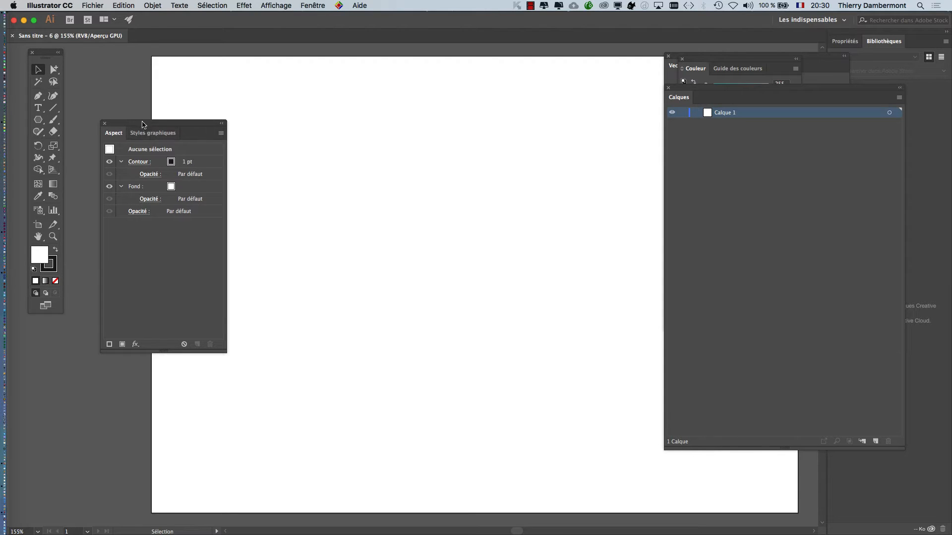
drag(143, 125, 120, 152)
Draw a large hexagon with the Polygon tool and move it fully onto the artboard.
click(37, 120)
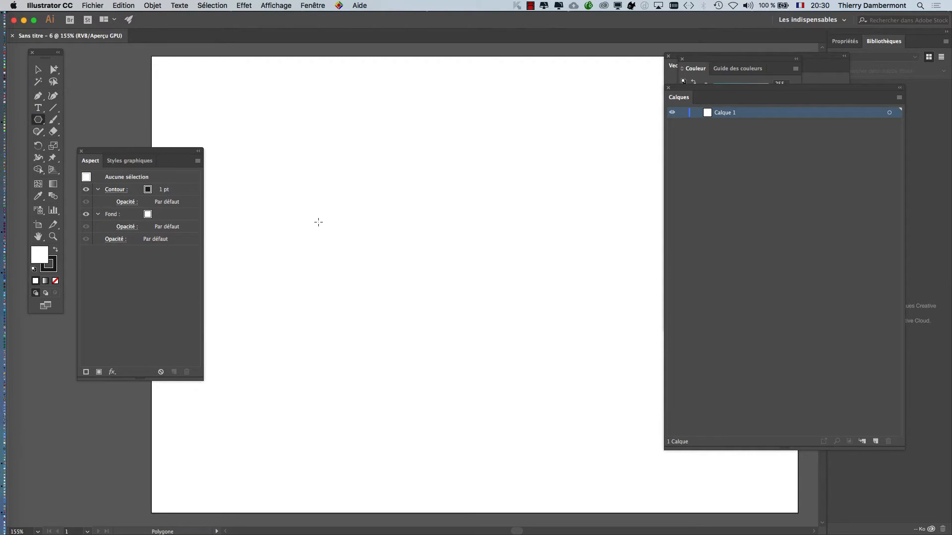
drag(289, 172, 400, 174)
key(Up)
key(Up)
key(Up)
key(Up)
key(Up)
key(Down)
key(Down)
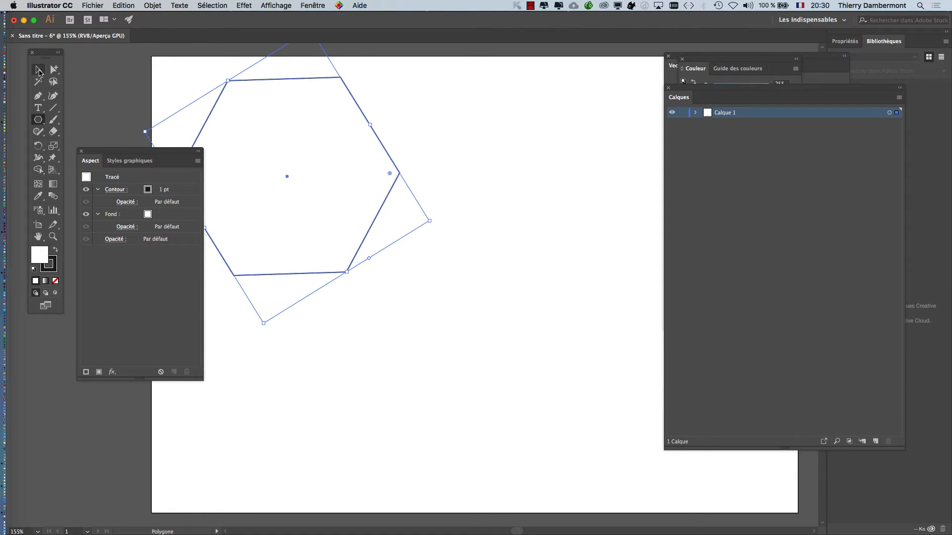
click(38, 69)
drag(255, 78, 341, 148)
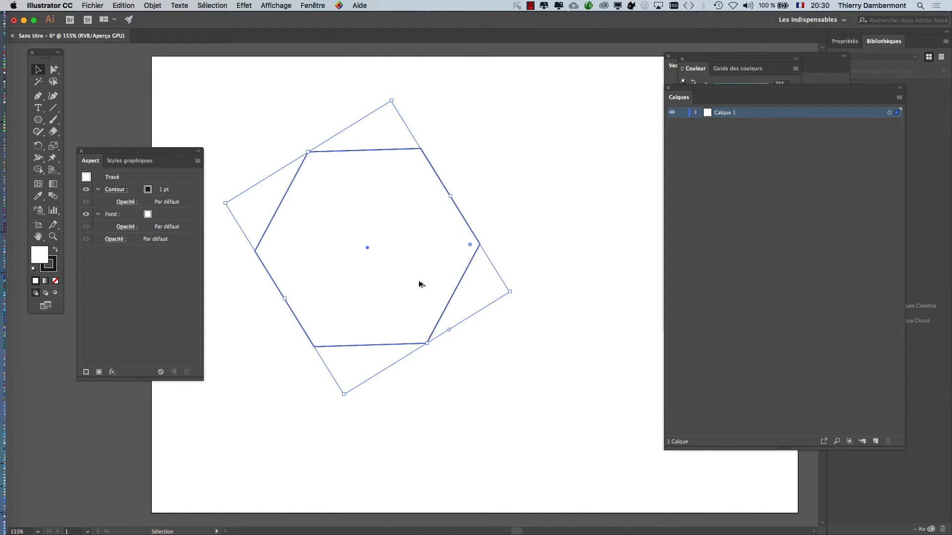
Display the artboard at 100%, shorten the Aspect panel and place it below the tools, and bring the tools closer to the hexagon.
key(super+1)
key(space)
drag(445, 248, 406, 211)
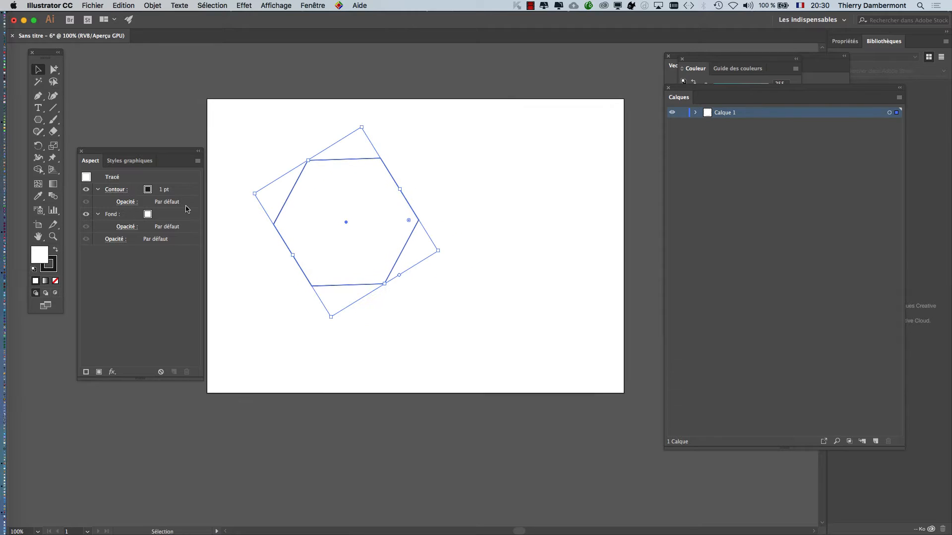
drag(203, 379, 201, 335)
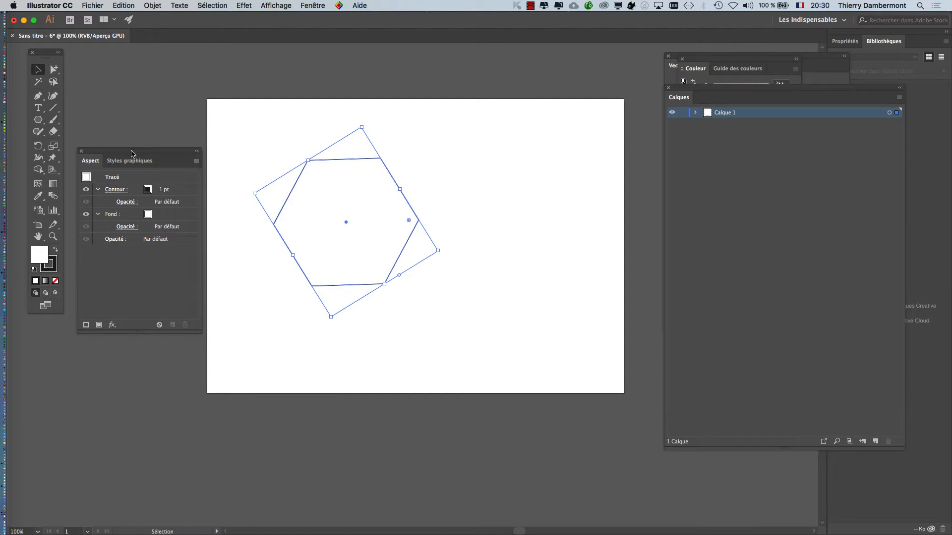
drag(128, 151, 112, 339)
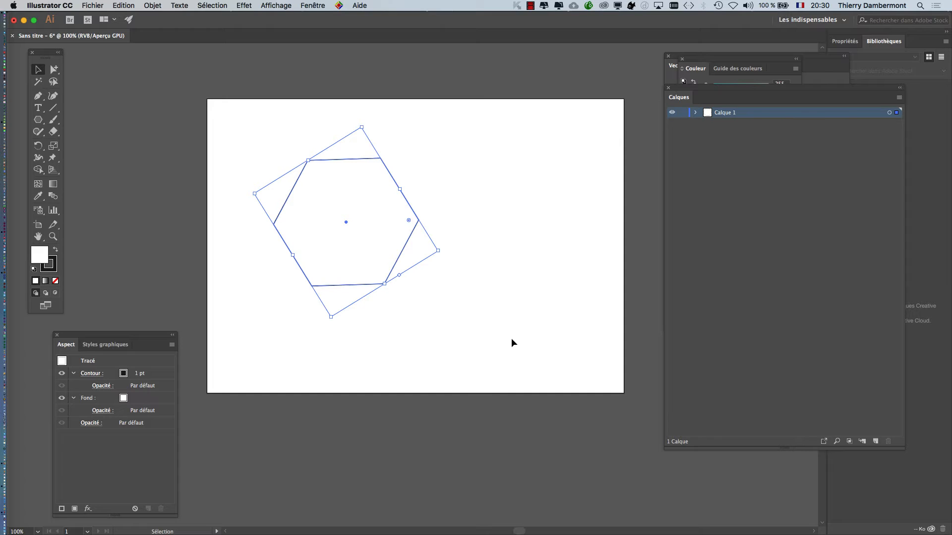
drag(291, 206, 191, 167)
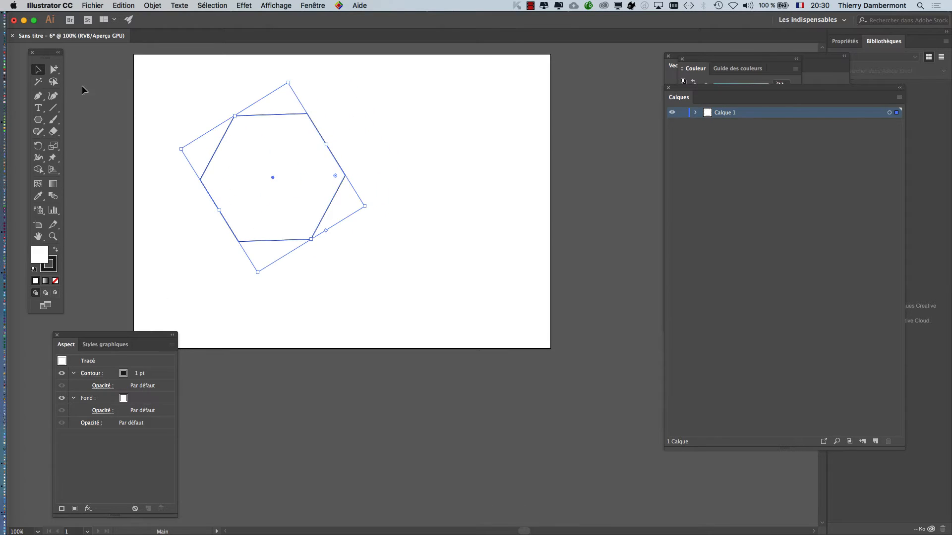
drag(53, 59, 157, 63)
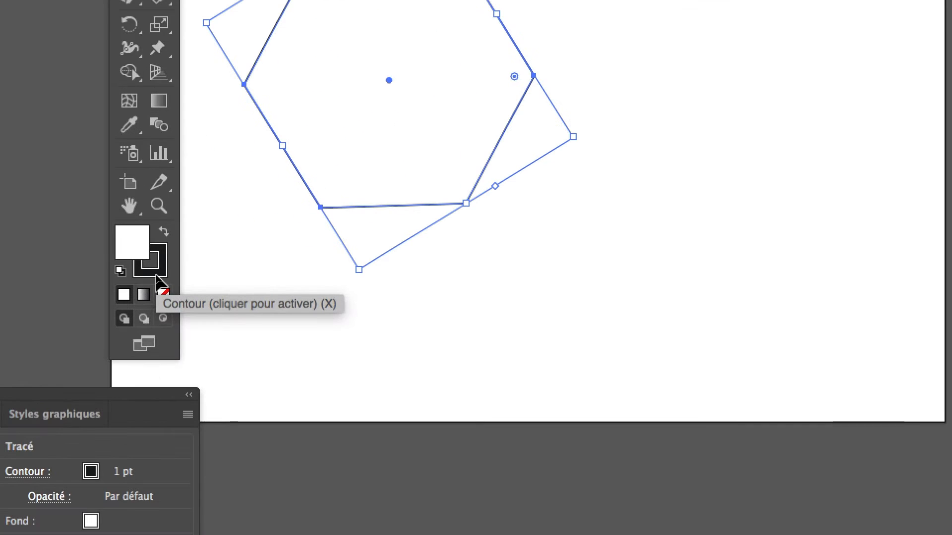
Switch the active colour attribute to the stroke and back to the fill, and move the tools clear of the hexagon.
click(156, 279)
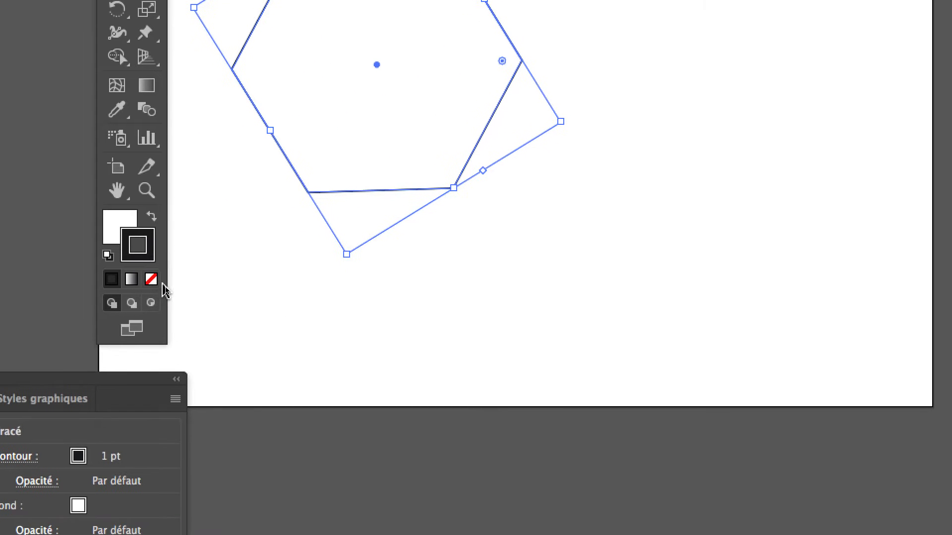
click(119, 226)
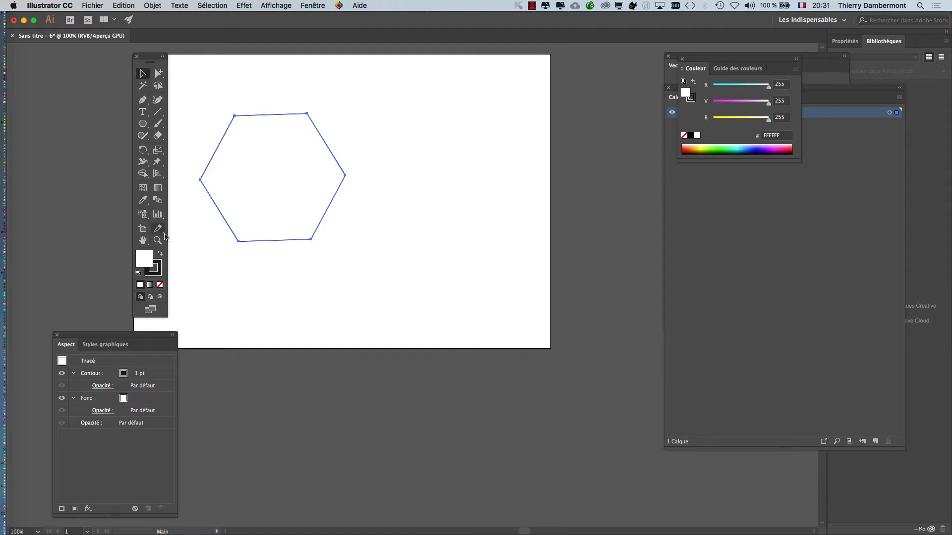
drag(148, 59, 62, 67)
key(space)
mouse_move(294, 142)
mouse_down()
mouse_move(264, 129)
mouse_move(287, 157)
mouse_up()
scroll(259, 196, up, 2)
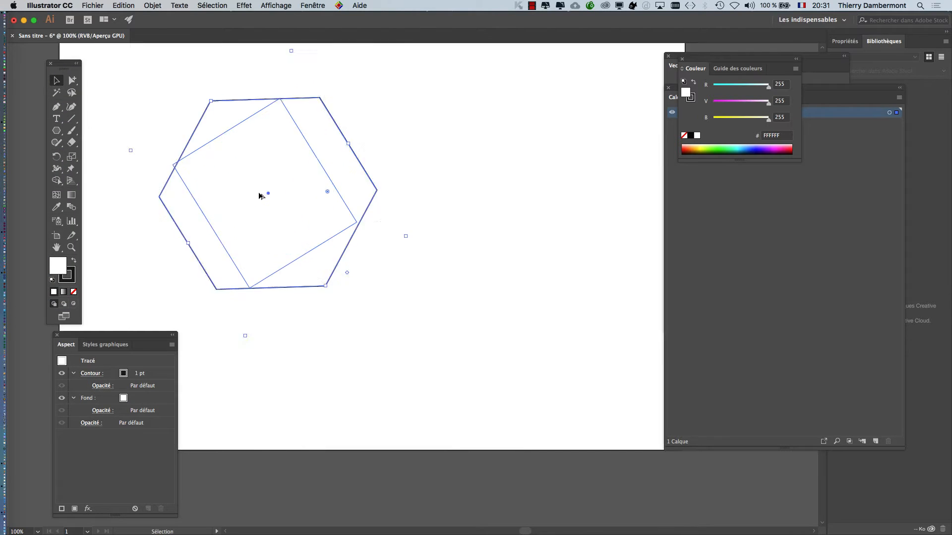
Display the Nuancier panel and place it close to the hexagon.
click(315, 5)
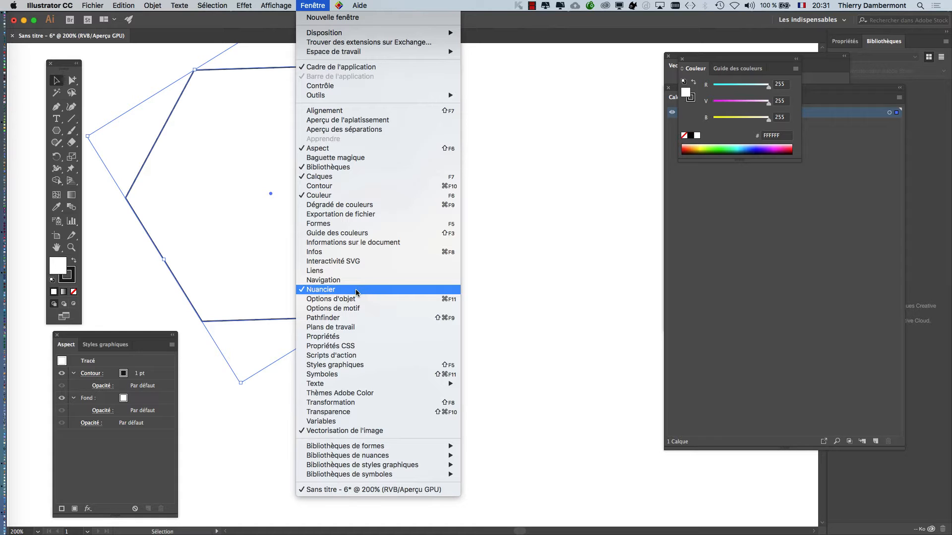
click(731, 327)
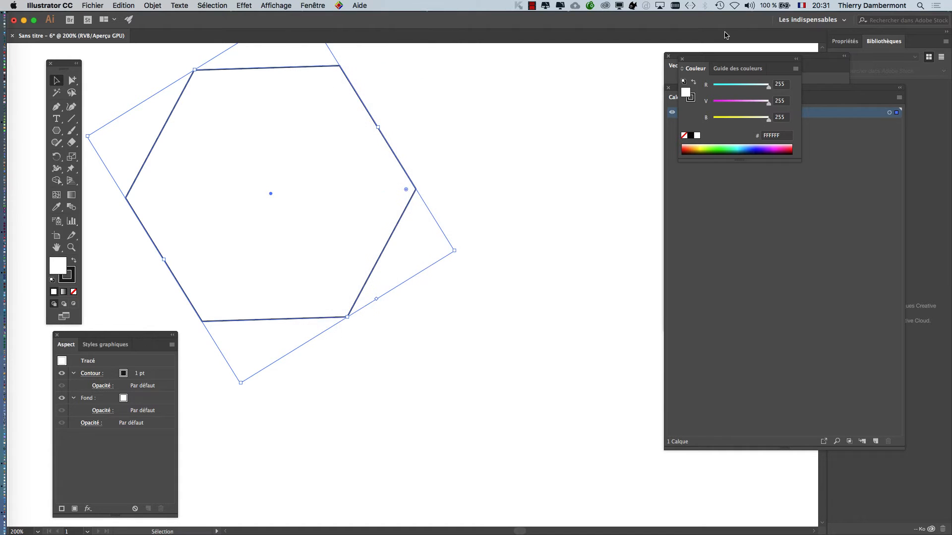
click(298, 5)
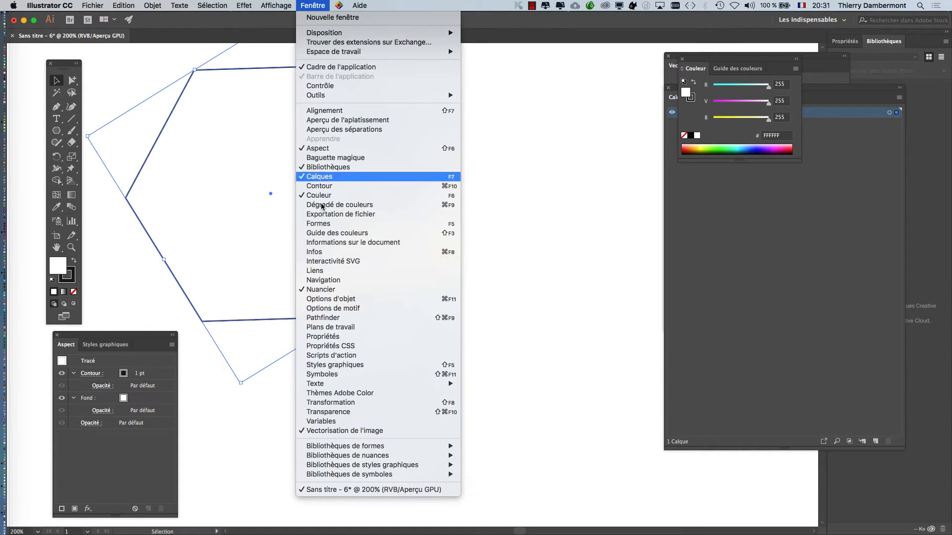
click(341, 293)
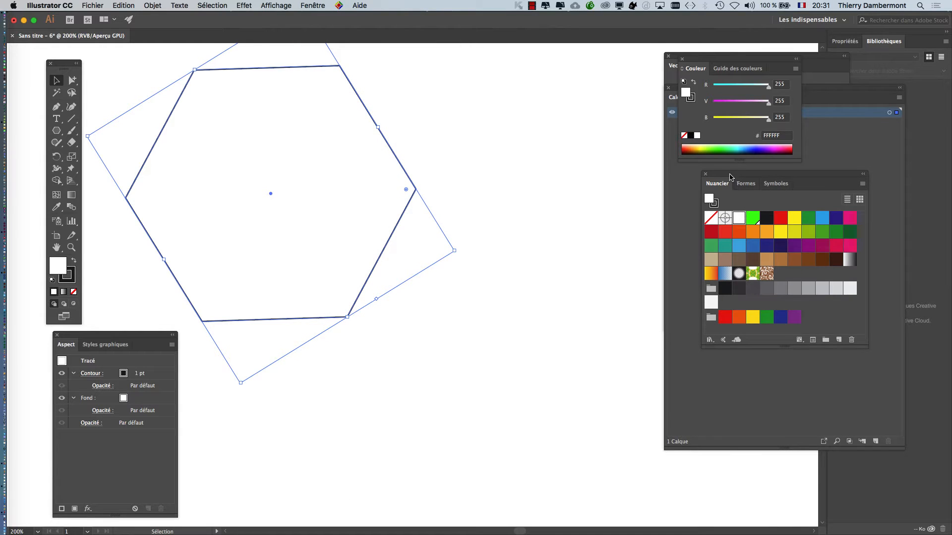
drag(730, 177, 463, 86)
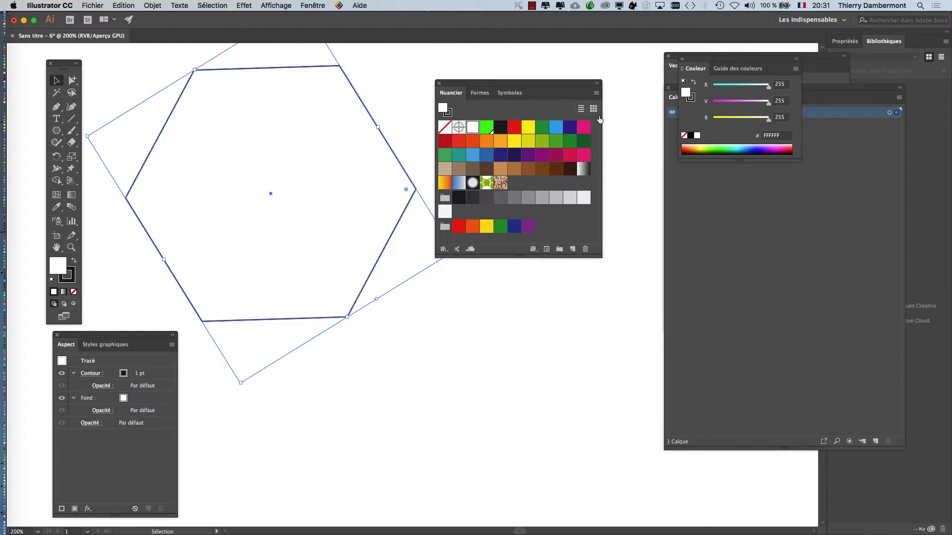
Close the Couleur, Vectorisation de l'image and Calques panels, and shift the swatches clear of the hexagon.
click(681, 60)
click(668, 56)
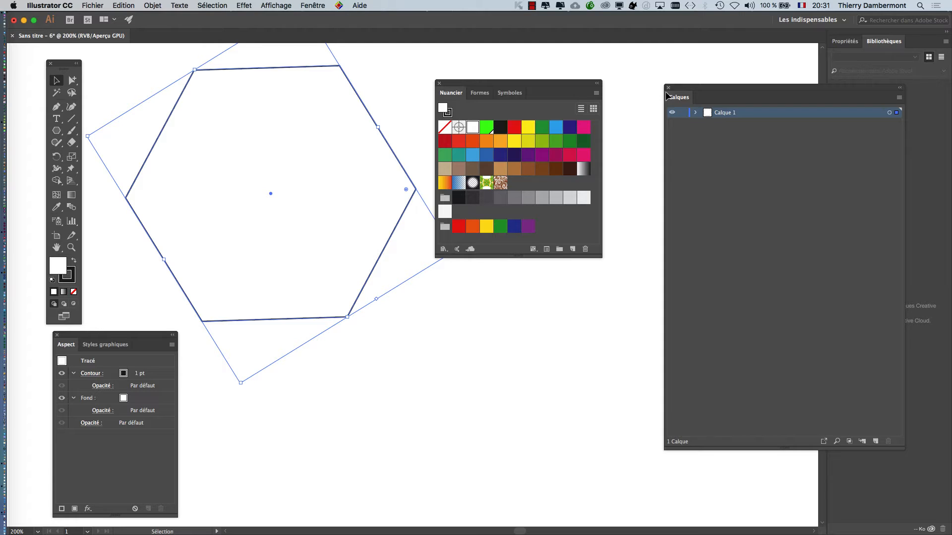
click(668, 88)
drag(525, 85, 570, 105)
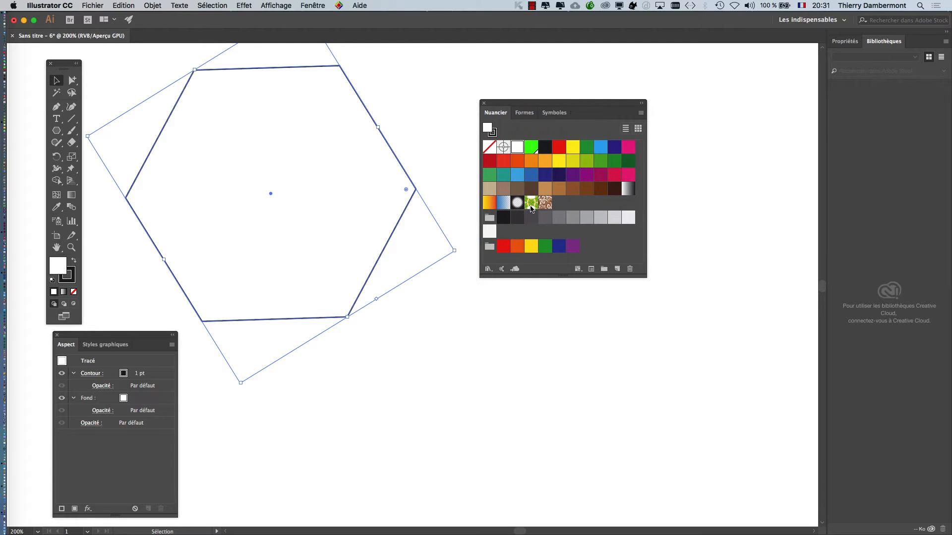
Fill the hexagon with the green foliage pattern swatch after trying the brown swirl pattern for comparison.
key(a)
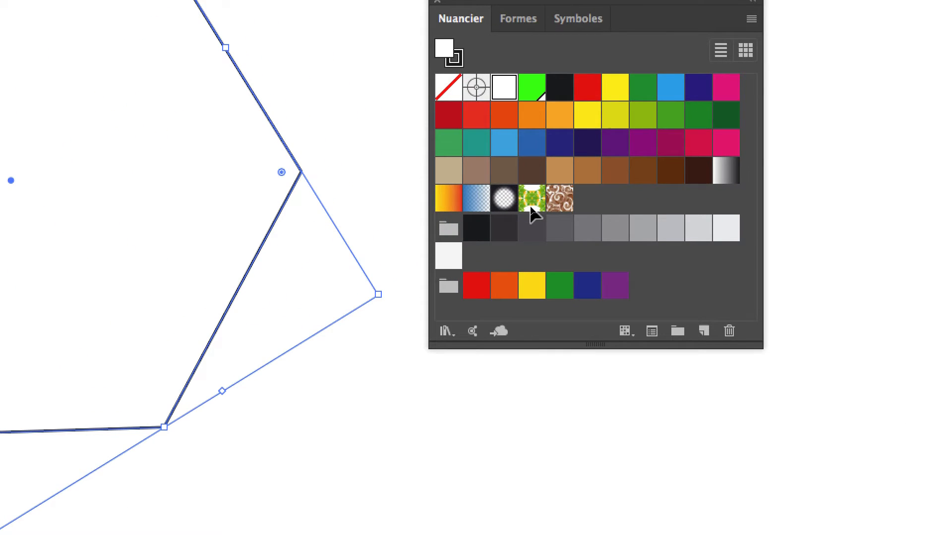
click(531, 206)
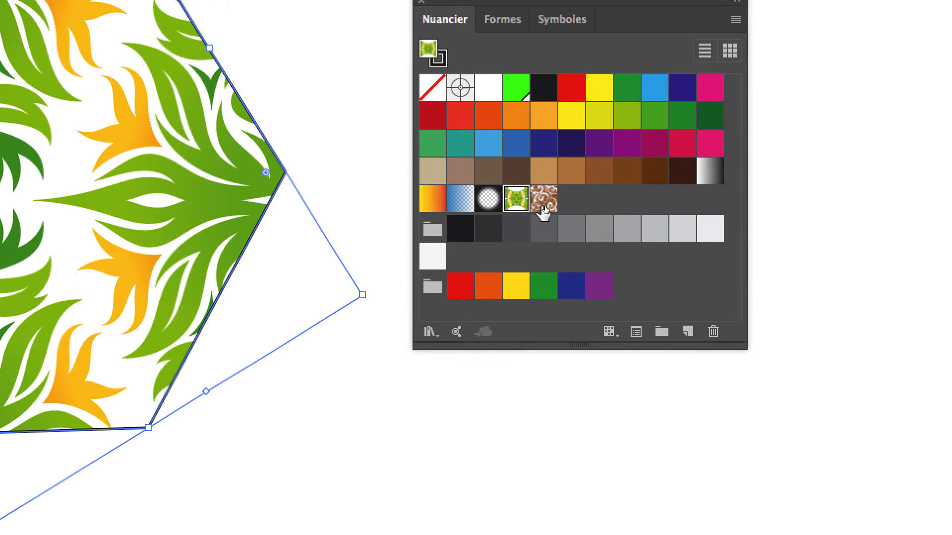
click(544, 211)
click(515, 202)
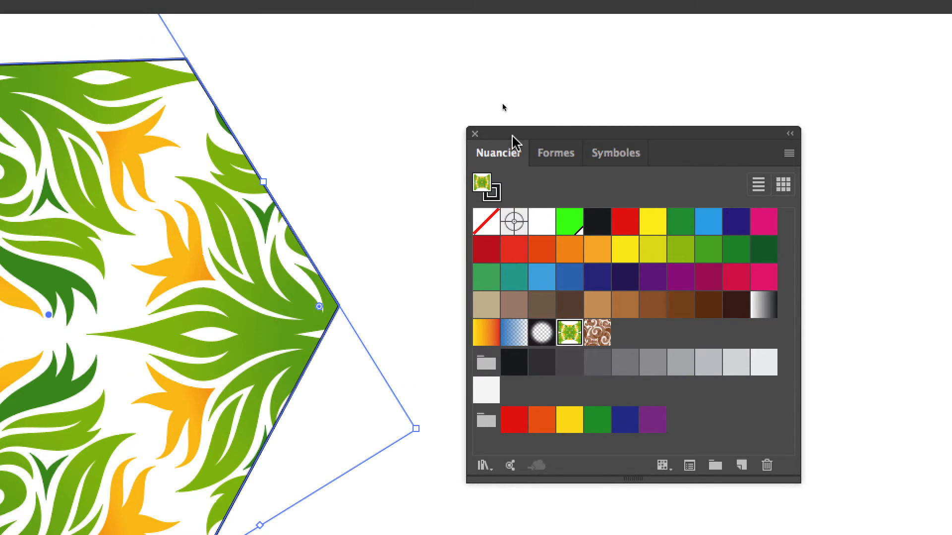
drag(476, 5, 300, 1)
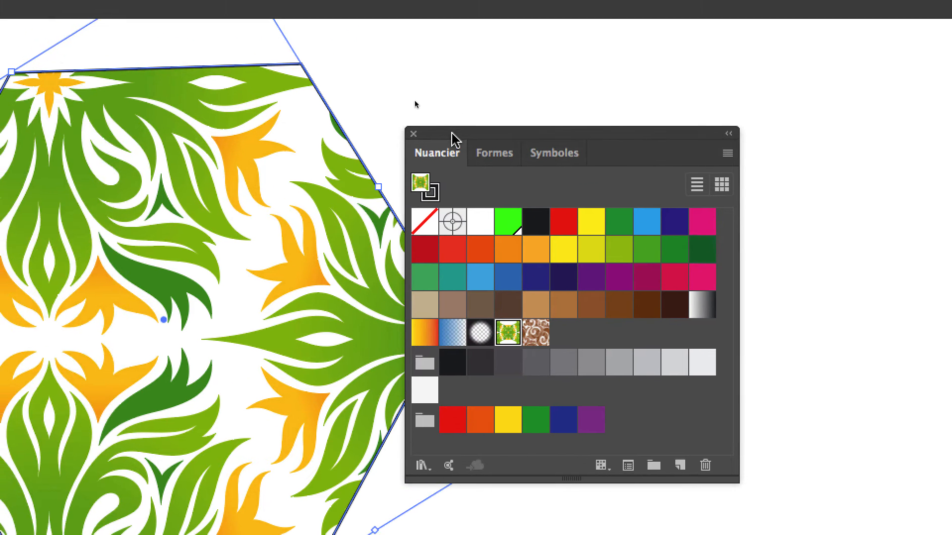
click(539, 335)
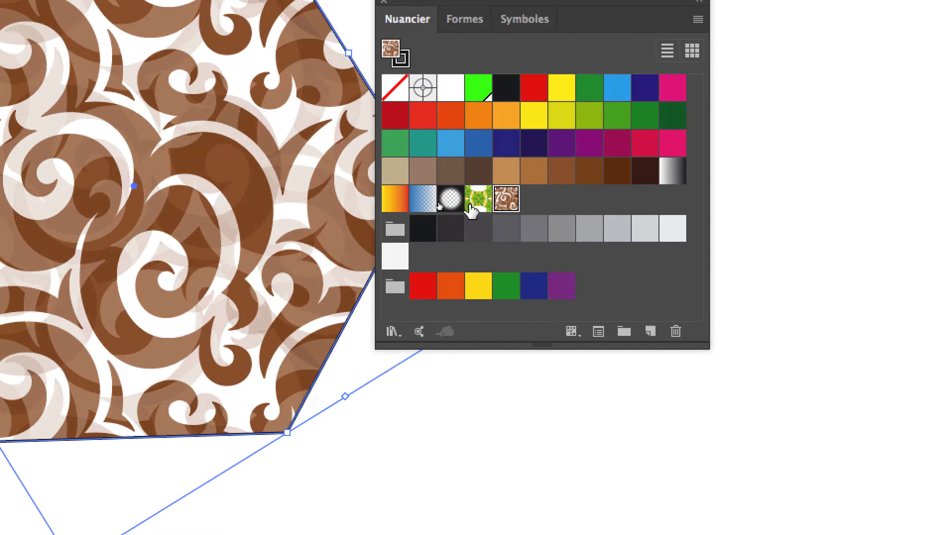
click(471, 210)
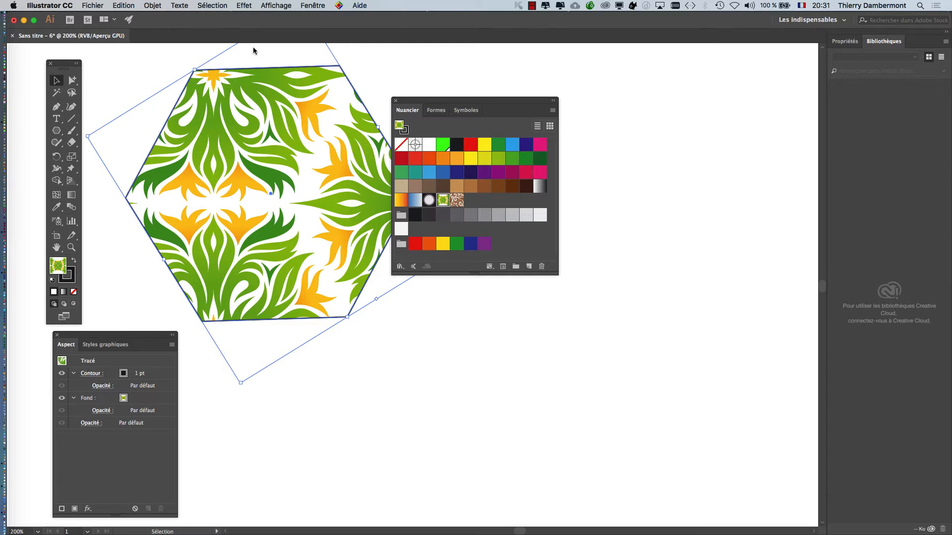
Show the transparency grid and alternate the hexagon's fill between the two pattern swatches, ending with the brown swirls.
click(278, 5)
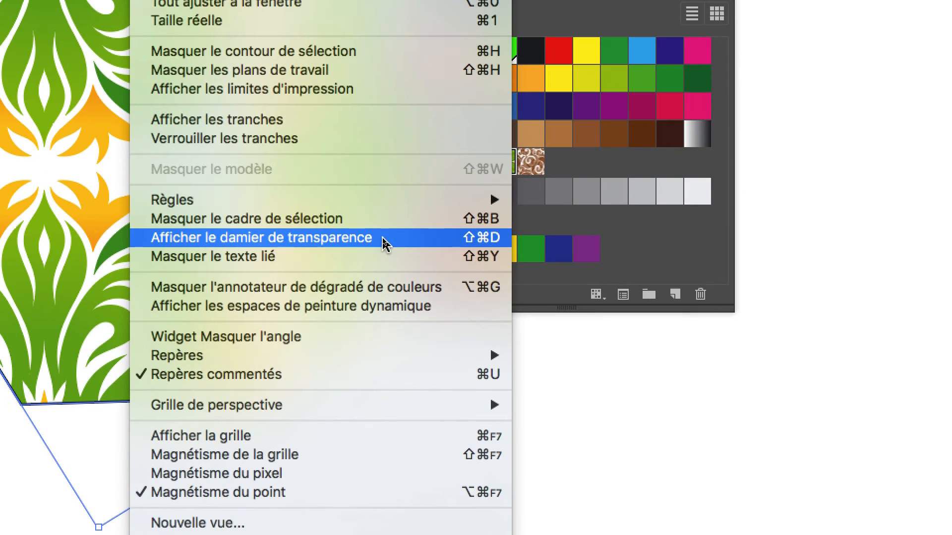
click(384, 238)
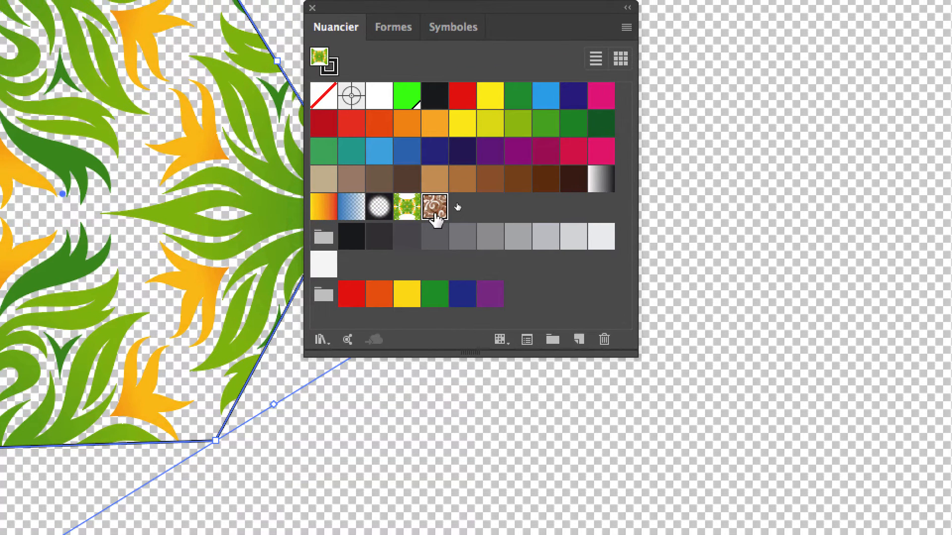
click(435, 218)
click(407, 207)
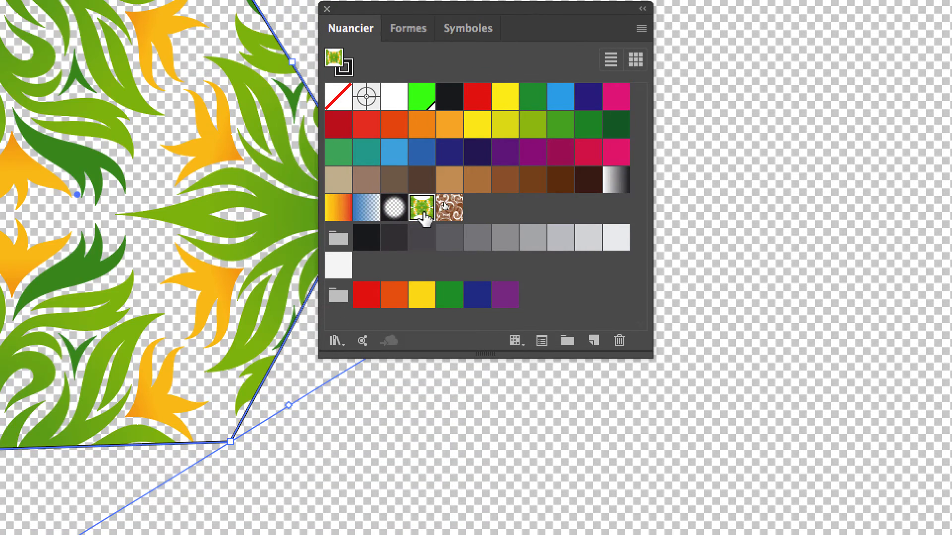
click(433, 218)
click(412, 218)
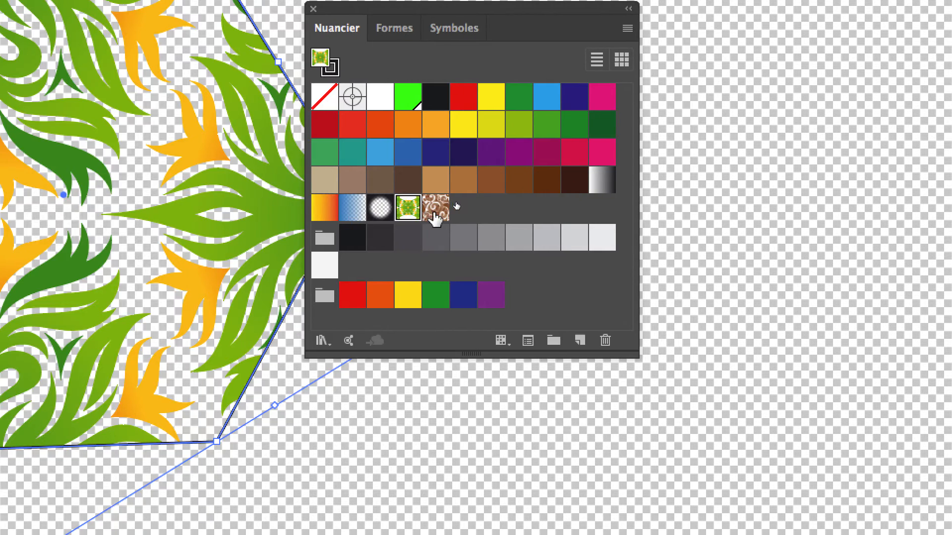
click(448, 207)
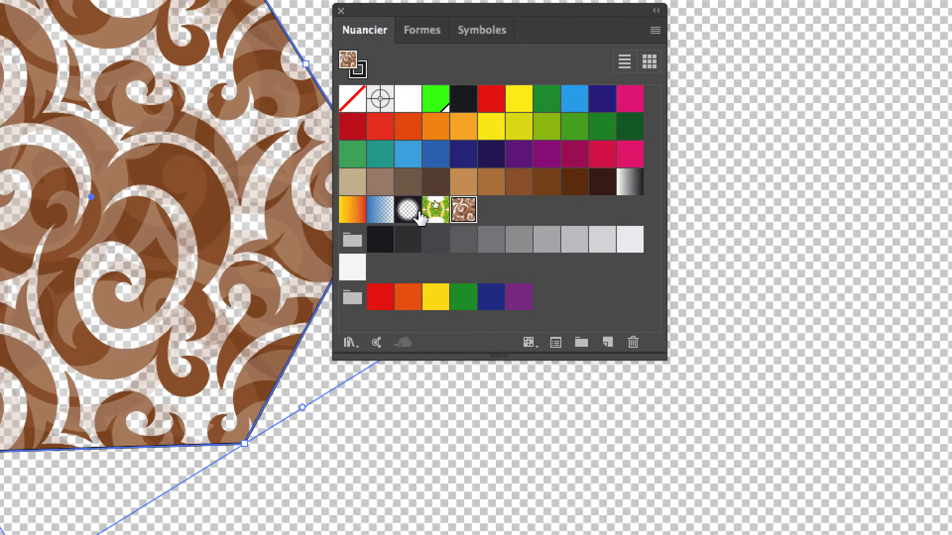
Fill the hexagon with the green foliage pattern swatch and hide the transparency grid.
click(425, 211)
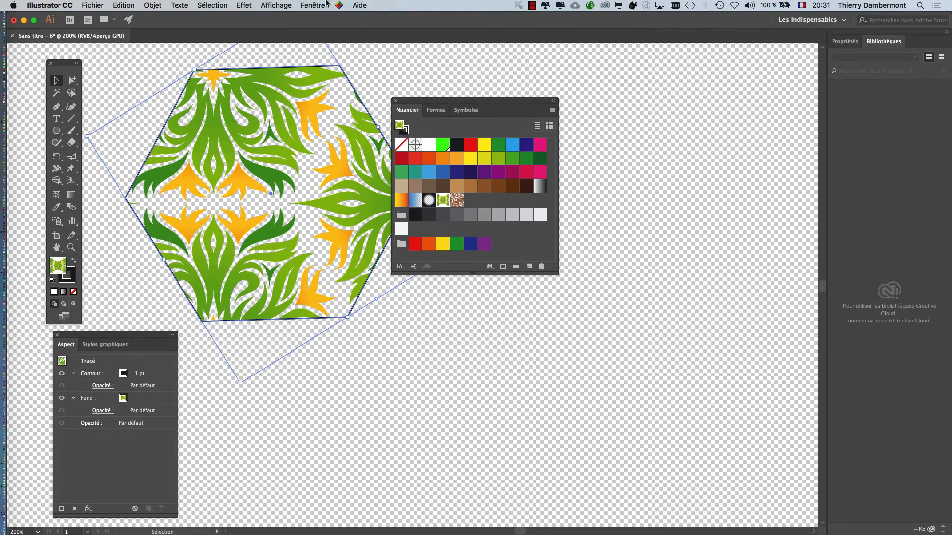
click(293, 5)
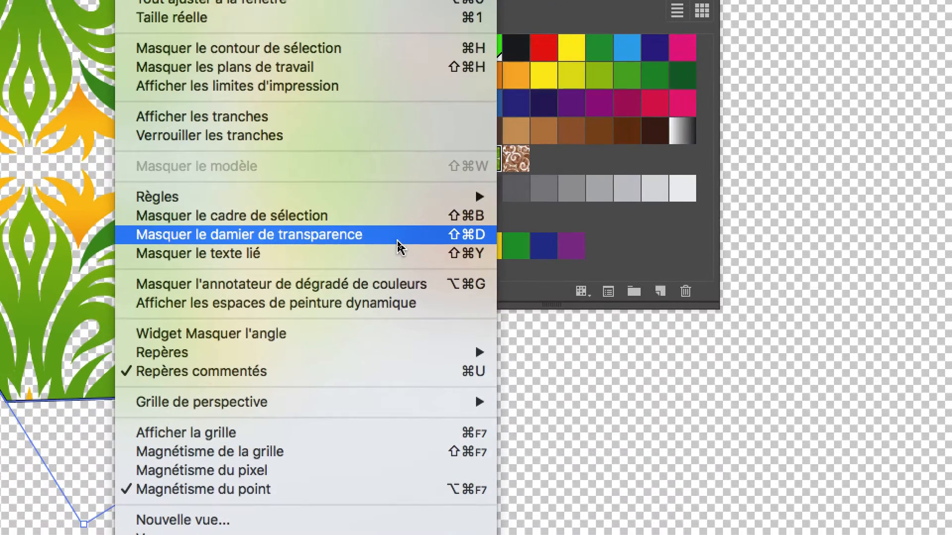
click(398, 242)
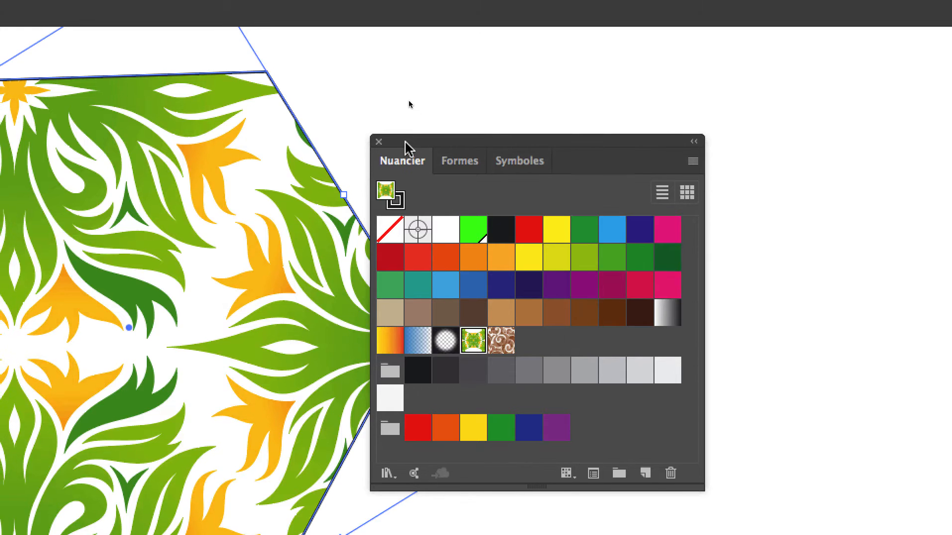
Move the Nuancier panel well clear of the hexagon and open the Nature_Feuillage pattern library from the Motifs libraries.
drag(420, 26, 736, 61)
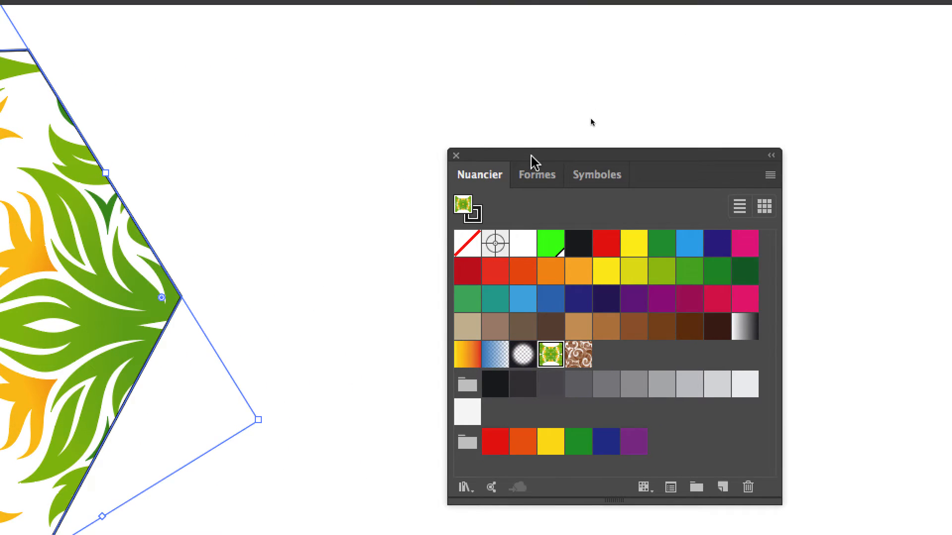
drag(530, 76, 551, 104)
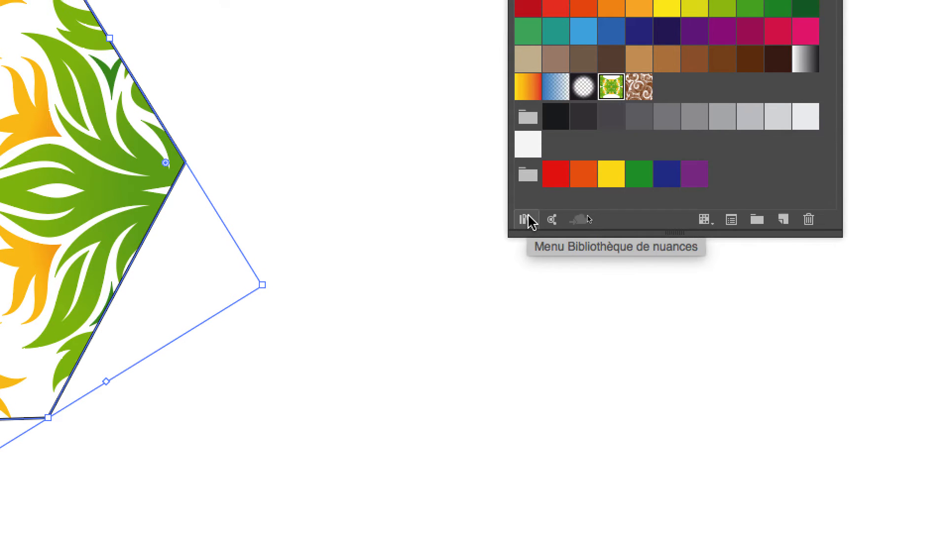
key(a)
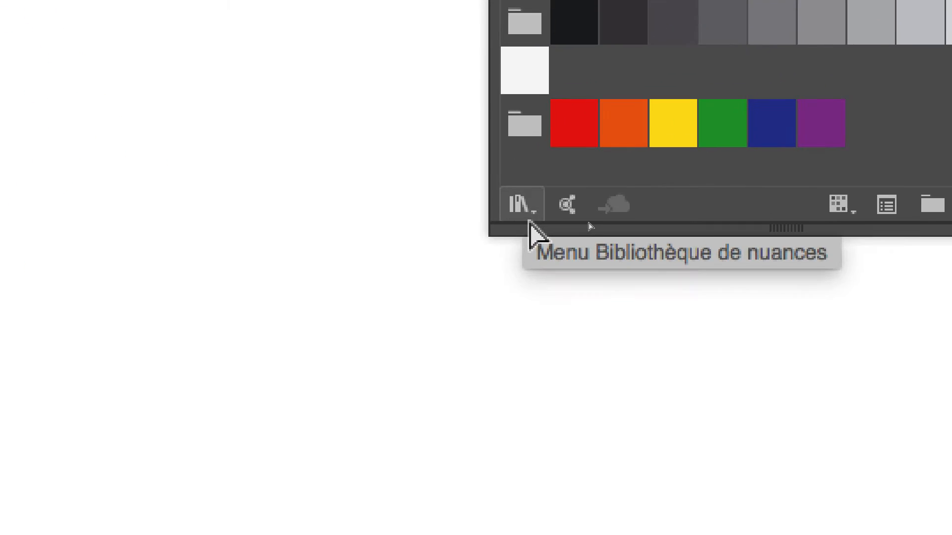
click(525, 213)
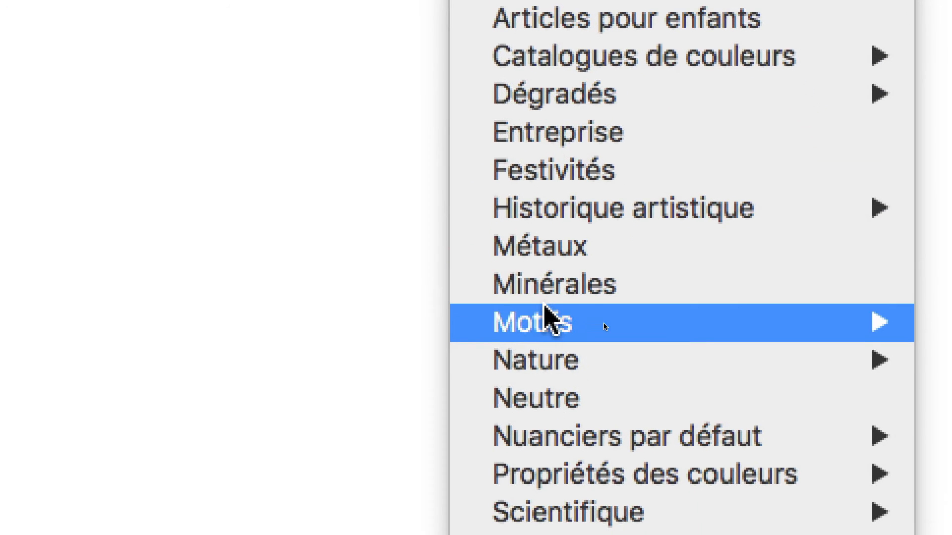
mouse_move(570, 399)
mouse_move(680, 308)
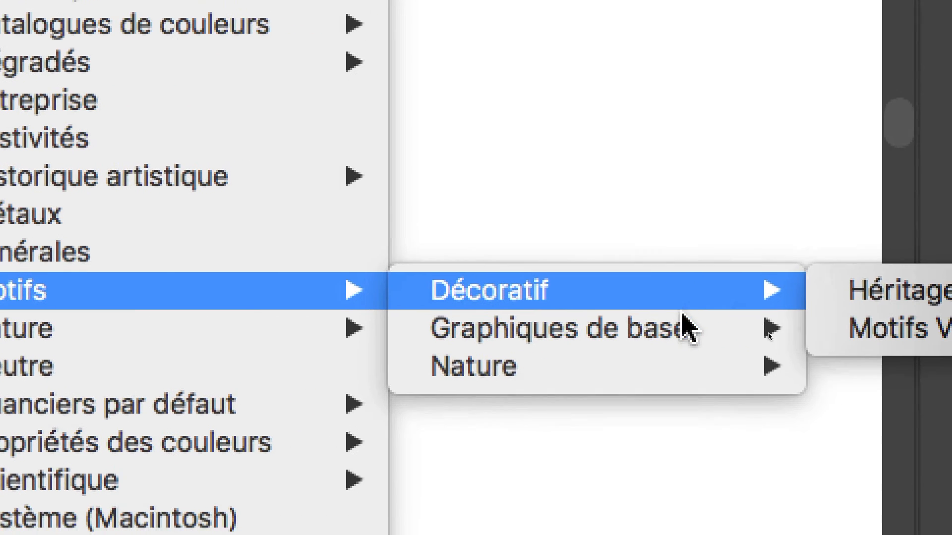
mouse_move(773, 378)
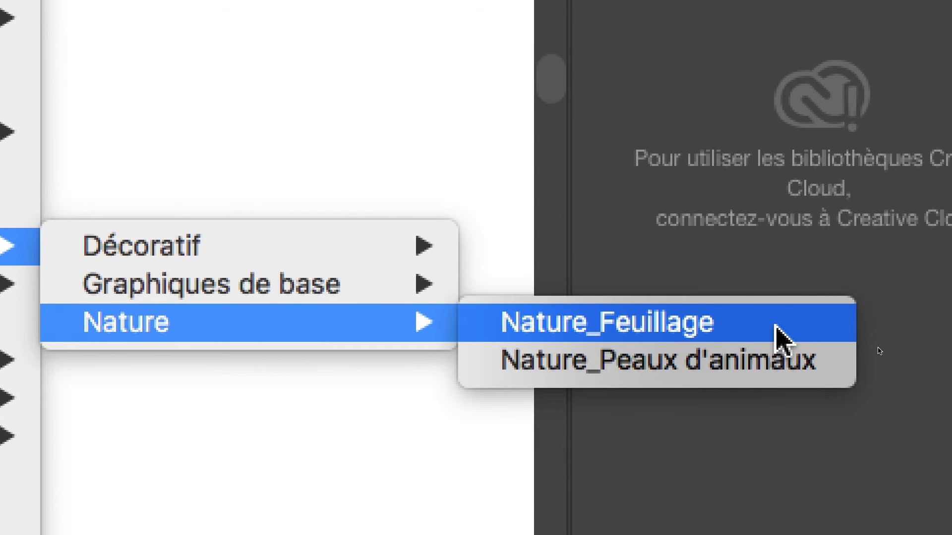
click(783, 339)
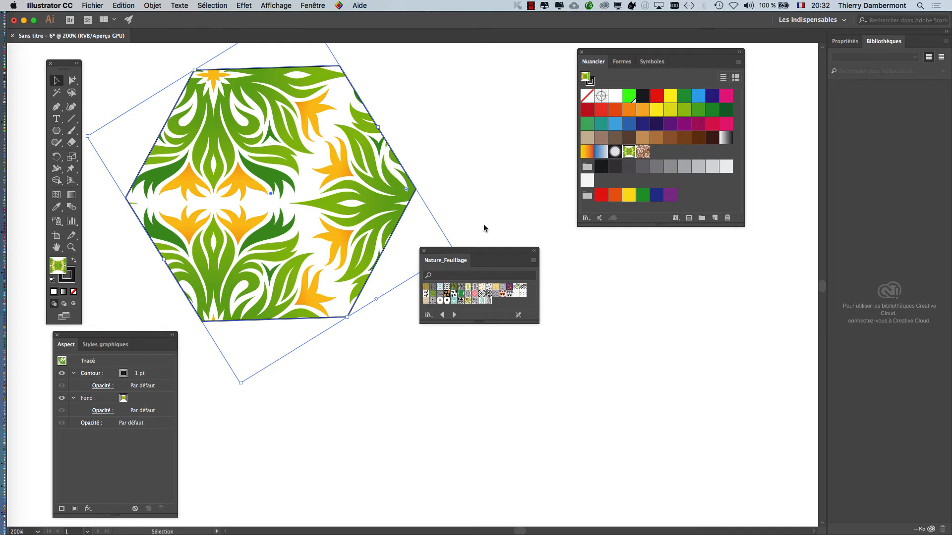
Spread the Nuancier and Nature_Feuillage panels apart and enlarge the Nature_Feuillage panel.
drag(599, 56, 753, 214)
drag(456, 251, 519, 107)
drag(600, 177, 622, 326)
Try several Nature_Feuillage patterns on the hexagon, including the grey pansies and beige pots, ending with the grey cattails.
click(538, 149)
click(551, 149)
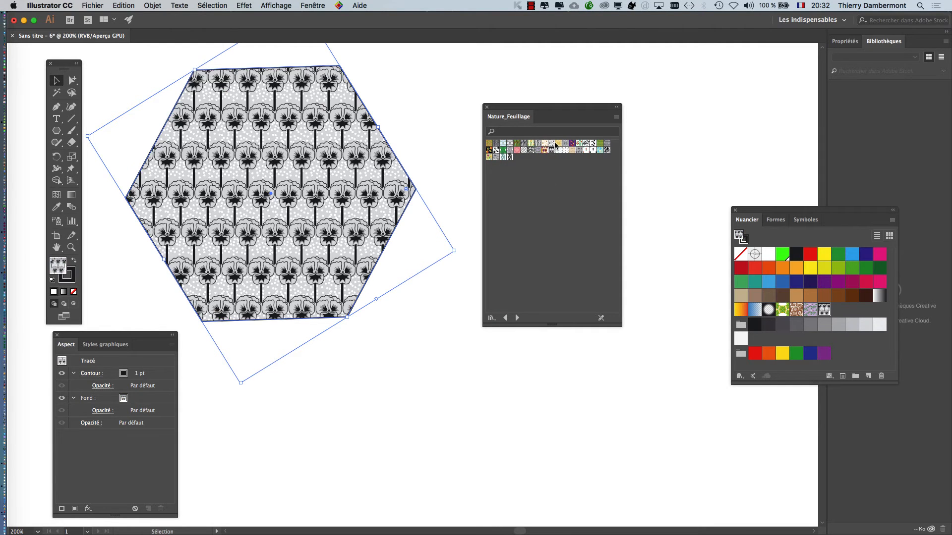
click(552, 143)
click(551, 149)
click(572, 150)
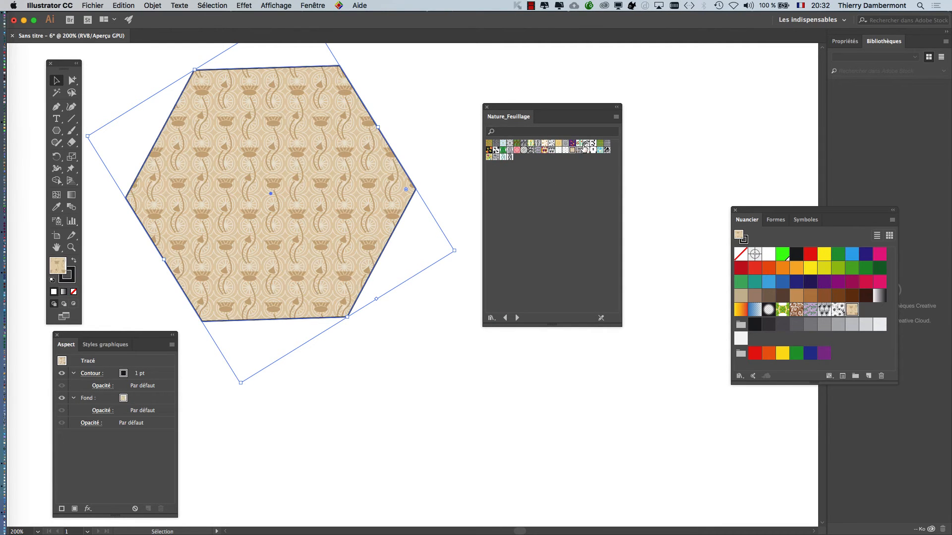
click(586, 144)
click(525, 144)
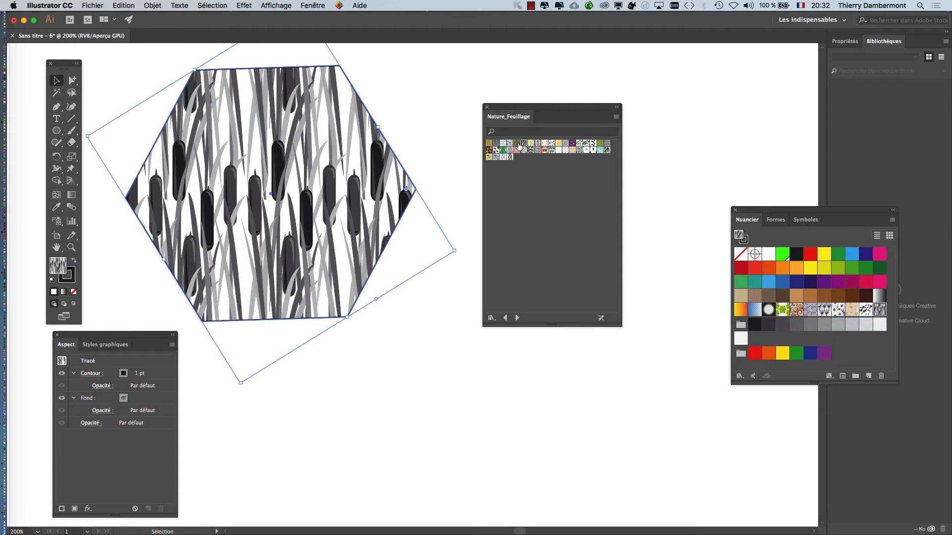
Show the Nature_Feuillage library swatches as large thumbnails, with the Selection tool active.
key(a)
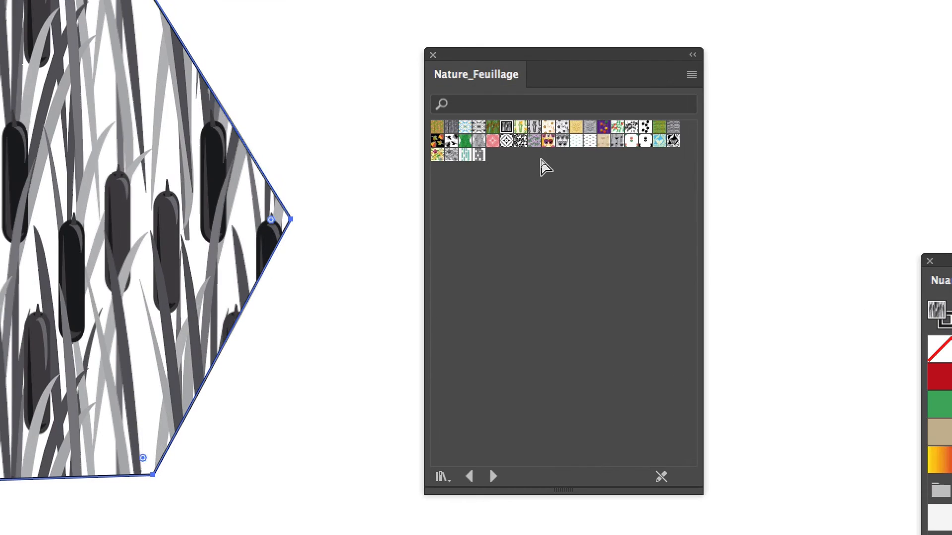
key(v)
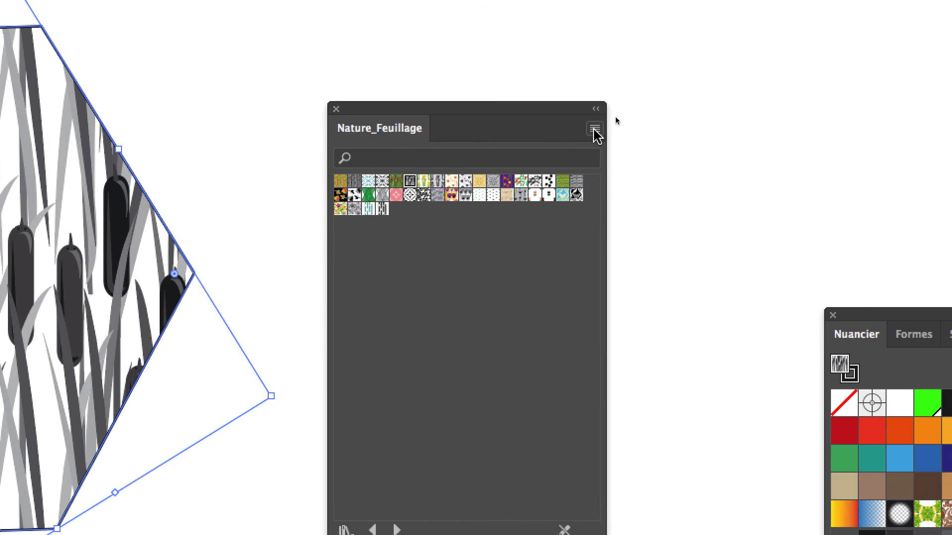
click(595, 131)
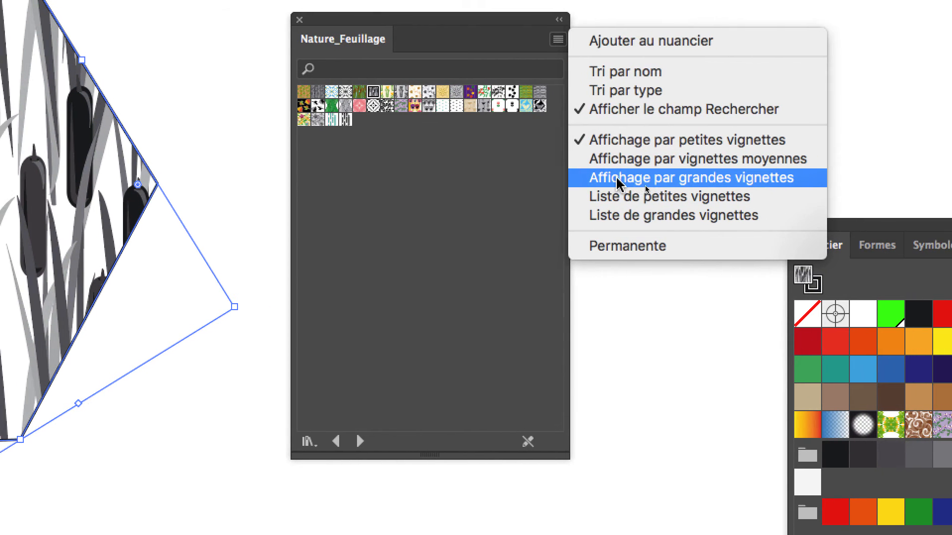
click(618, 177)
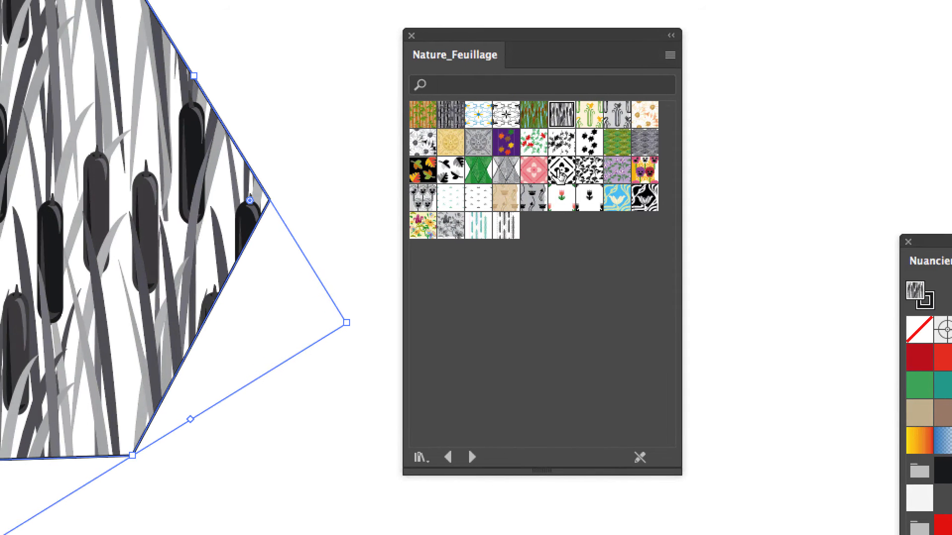
Fill the hexagon successively with the pink, green leaf, scattered leaf, rosette and grey bamboo patterns, ending with the blue flowers.
click(551, 175)
click(493, 173)
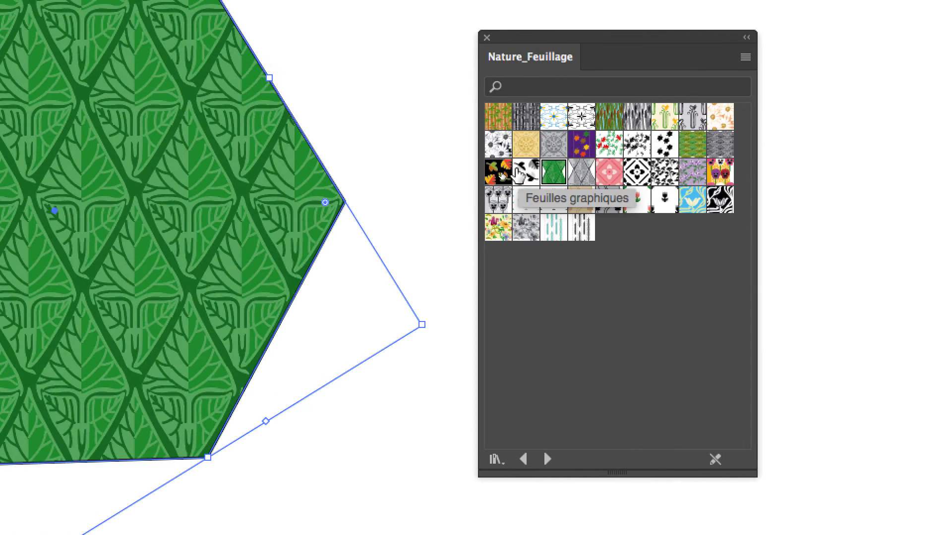
click(466, 174)
click(511, 171)
click(566, 173)
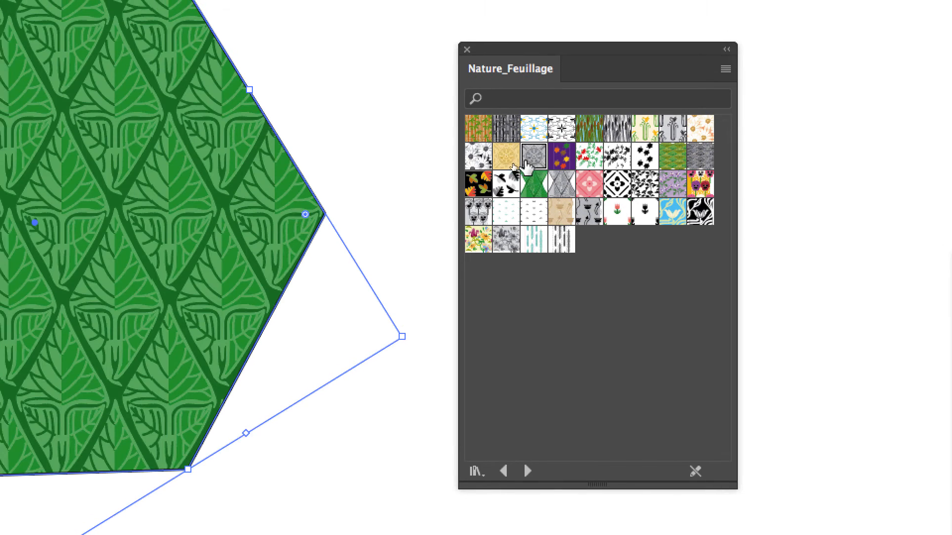
click(560, 149)
click(538, 149)
click(517, 127)
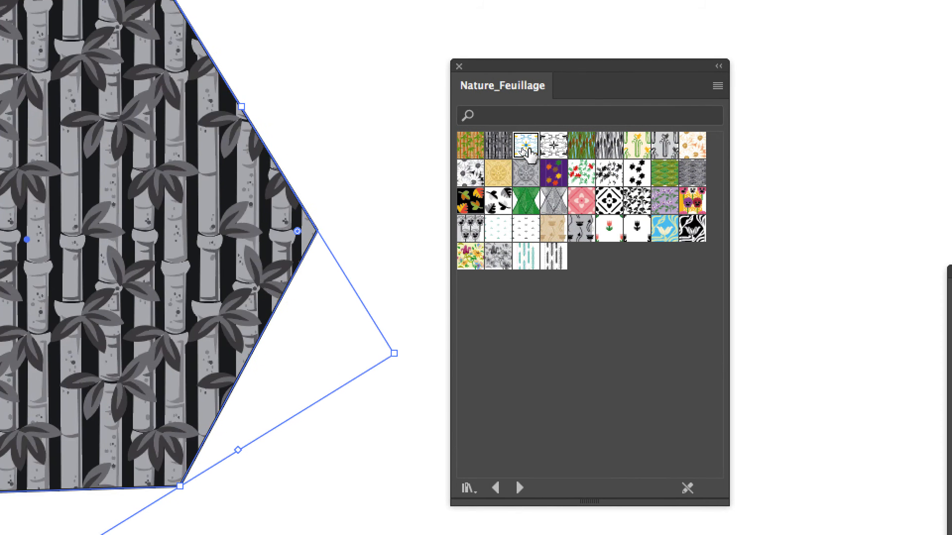
click(546, 128)
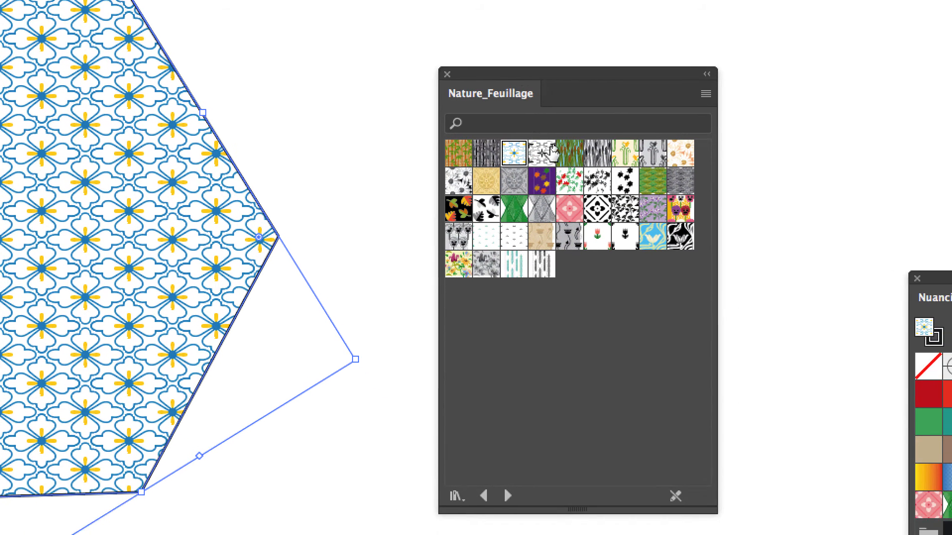
Fill the hexagon in turn with the cattail, daffodil and green wavy leaf patterns, ending with the black-and-white diamond flowers.
click(559, 151)
click(587, 150)
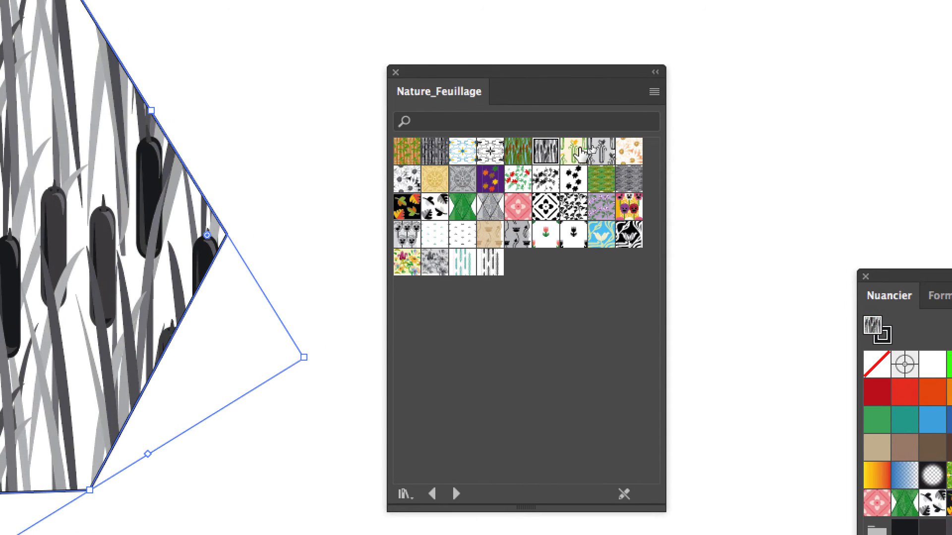
click(615, 150)
click(602, 148)
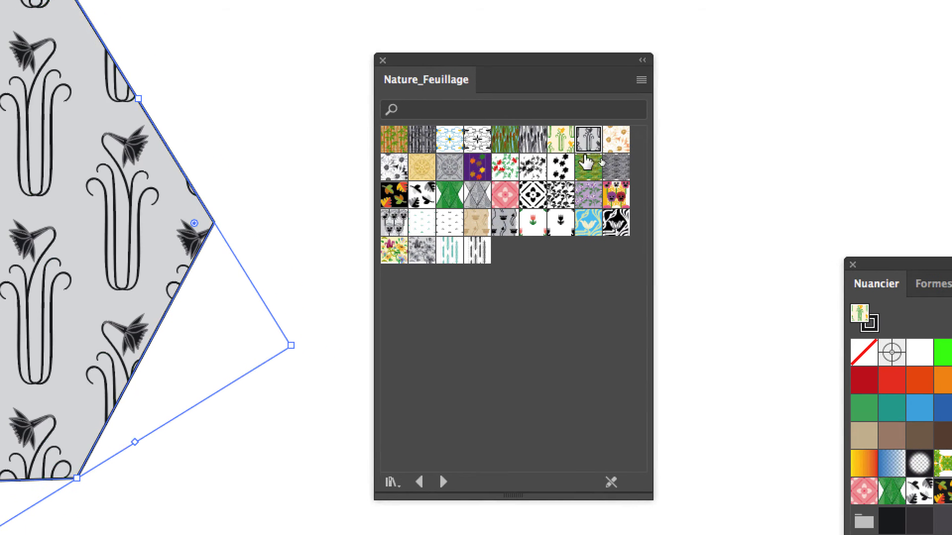
click(587, 164)
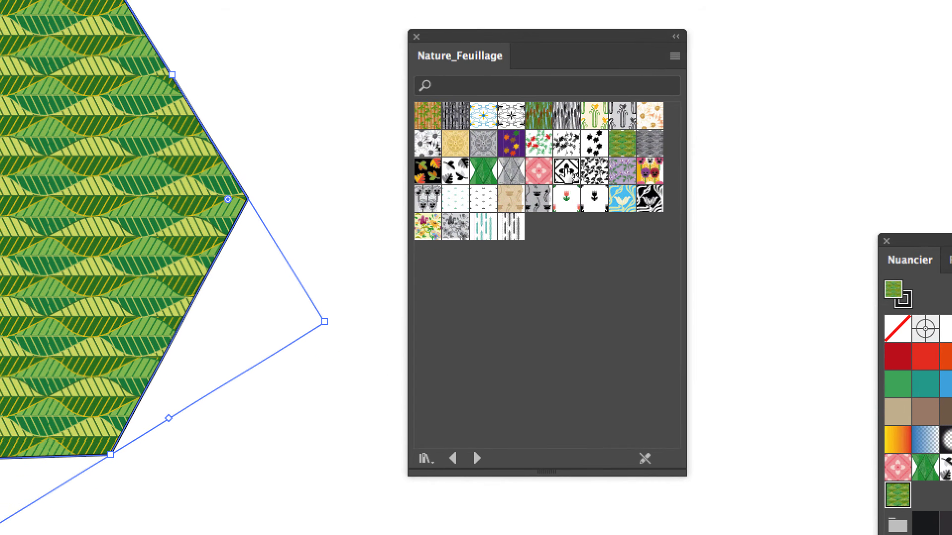
click(534, 190)
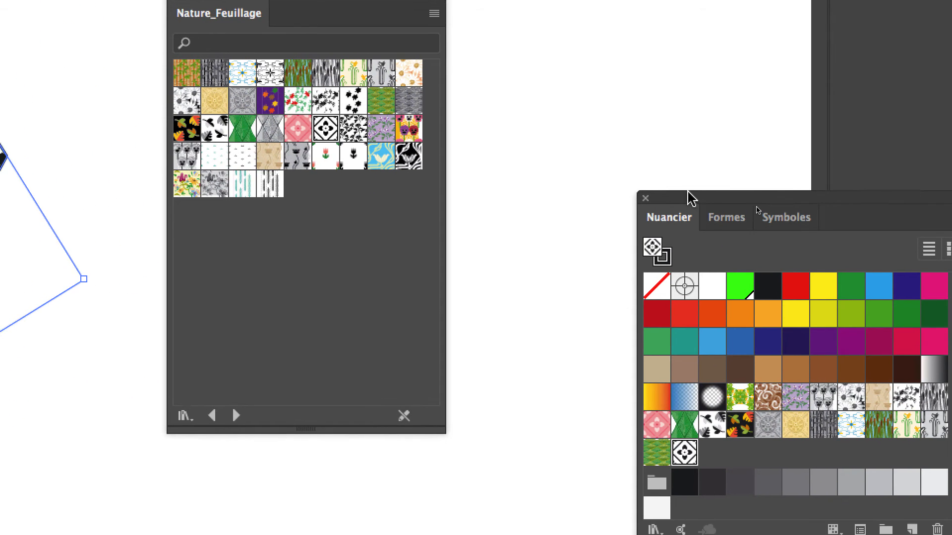
Move the Nuancier panel higher beside the Nature_Feuillage library and look through the Motifs library categories.
drag(687, 195, 654, 89)
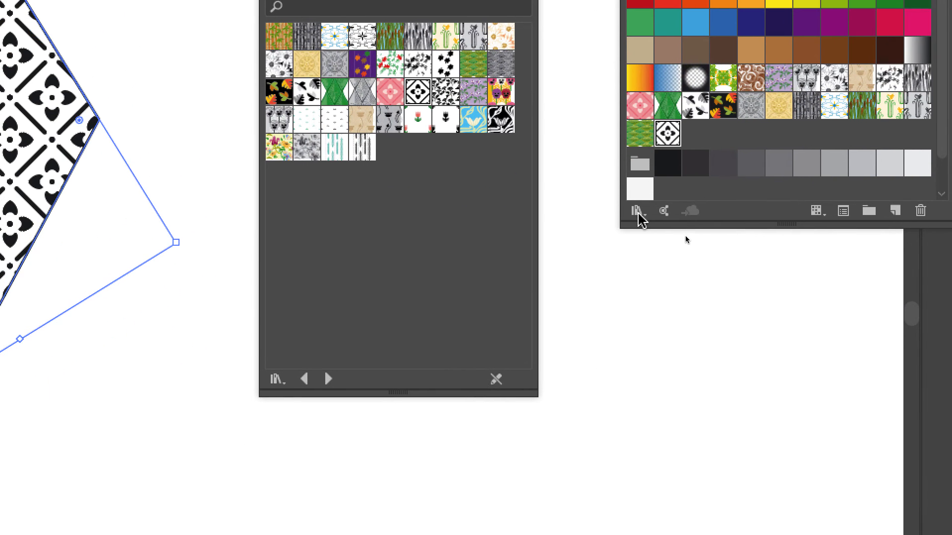
click(616, 421)
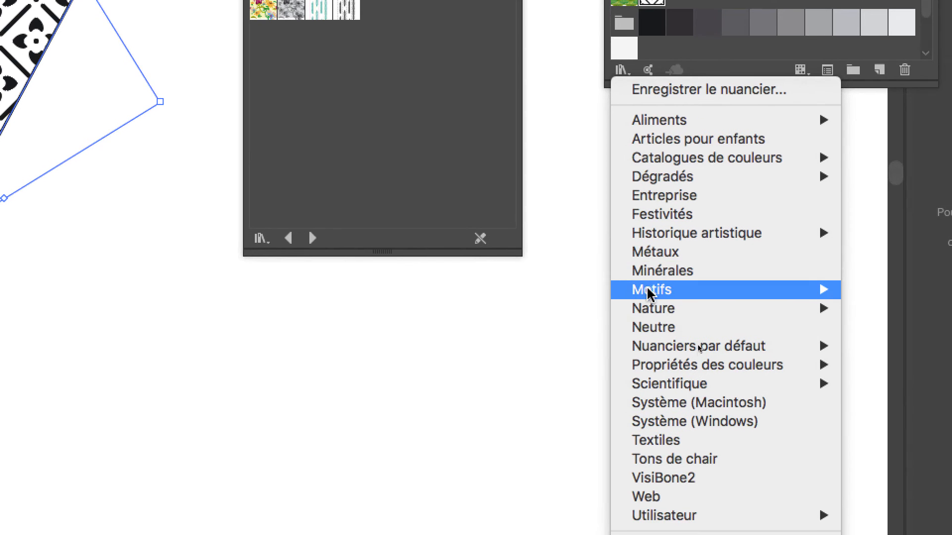
mouse_move(664, 435)
mouse_move(887, 324)
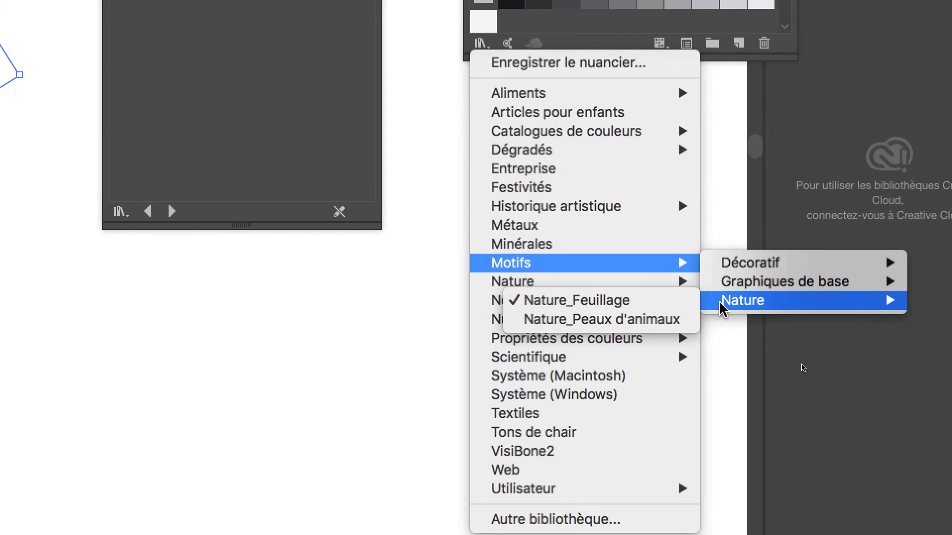
click(708, 306)
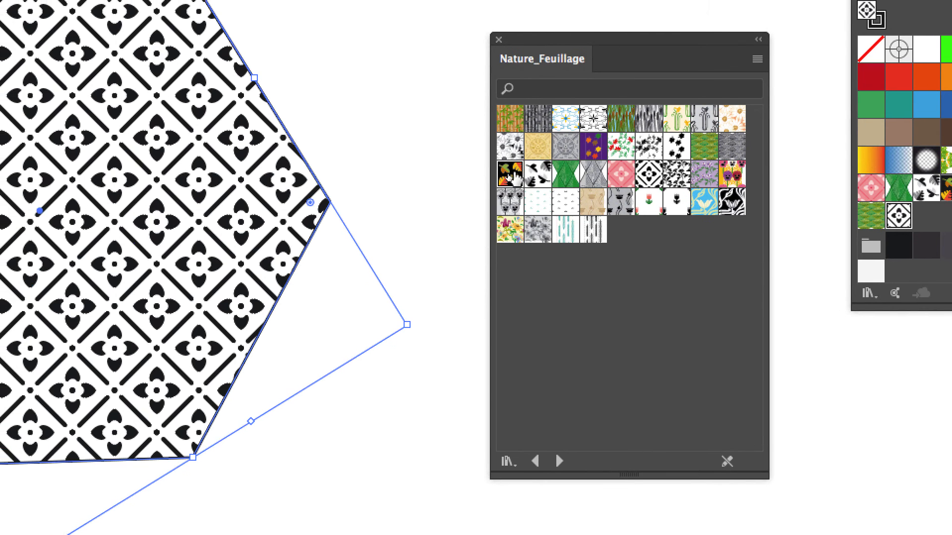
Try the autumn leaf, multicoloured flower and pansy patterns on the hexagon, ending with the purple flower pattern.
click(498, 168)
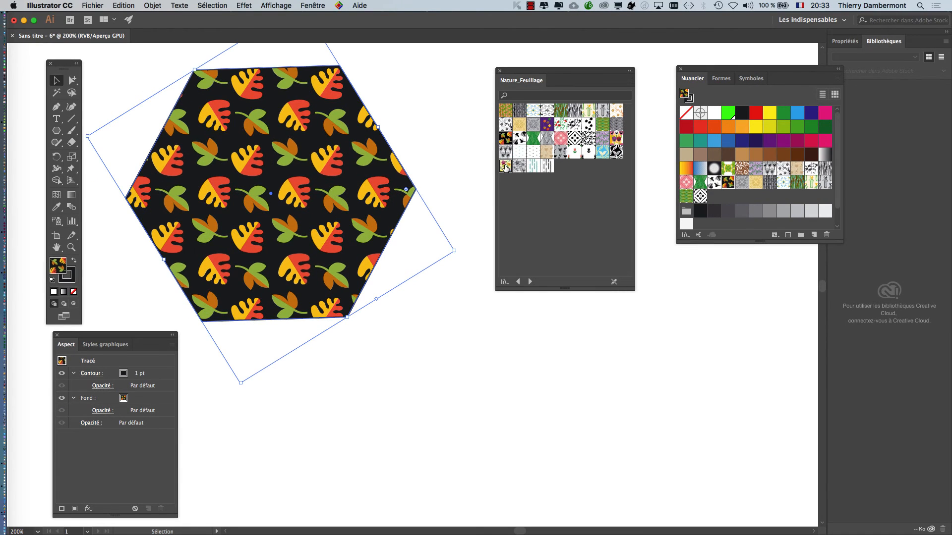
click(505, 167)
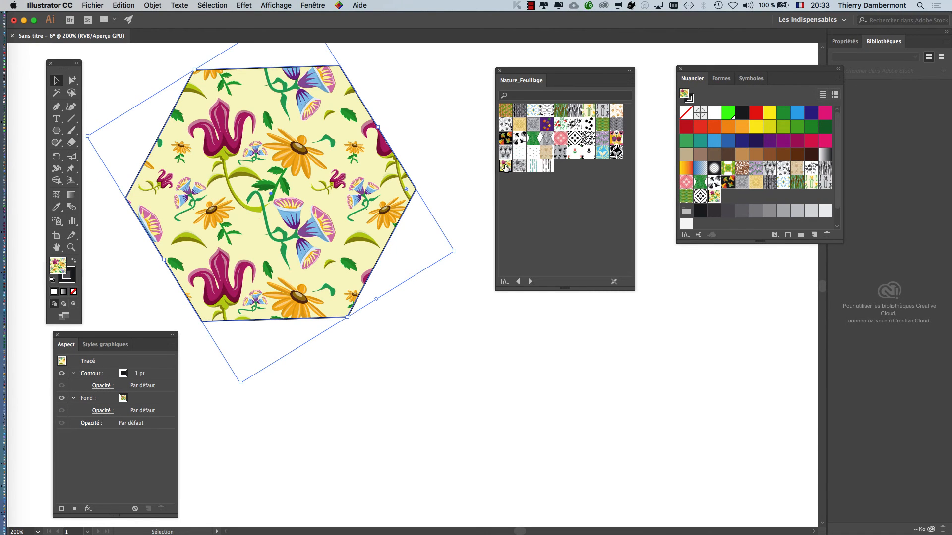
click(602, 140)
click(602, 140)
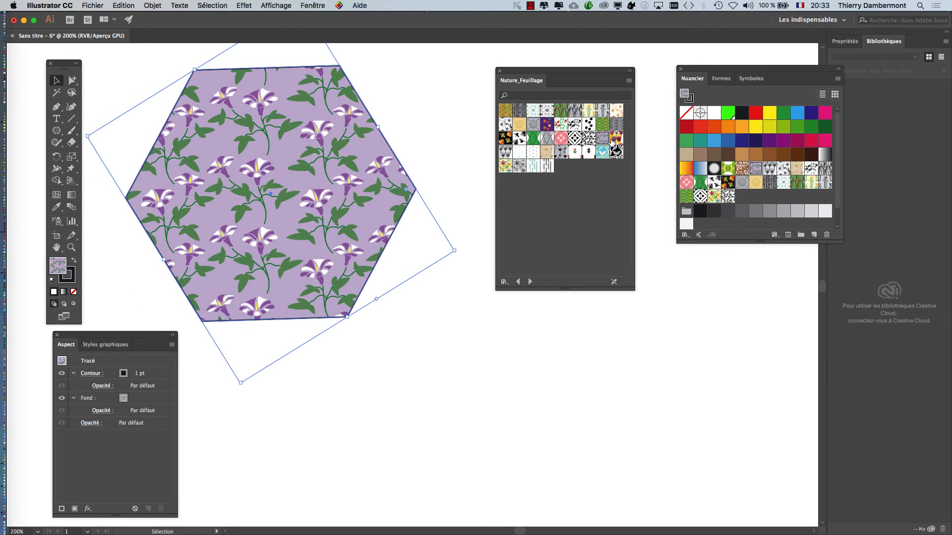
click(617, 139)
click(601, 140)
Reposition the Nature_Feuillage panel and fill the hexagon with the autumn leaves on black pattern.
drag(562, 72, 604, 109)
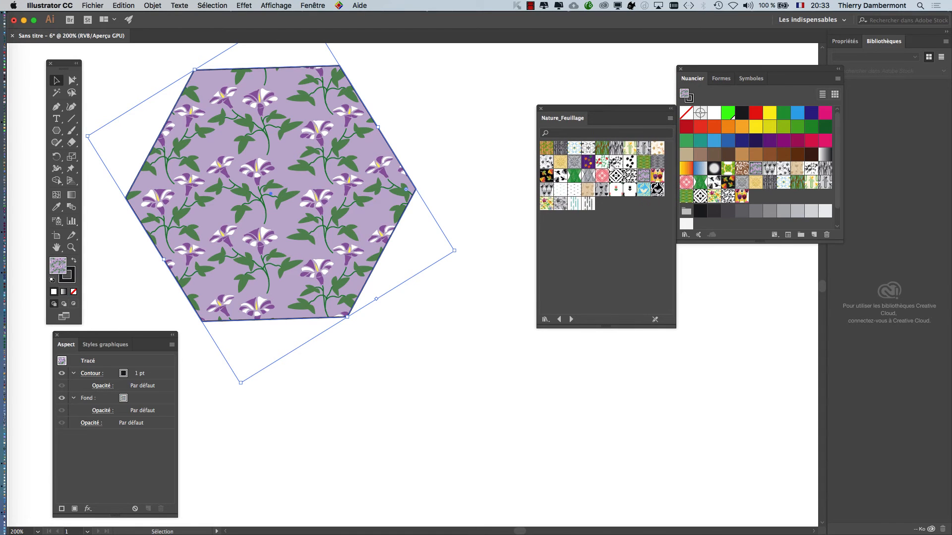
click(588, 176)
click(550, 175)
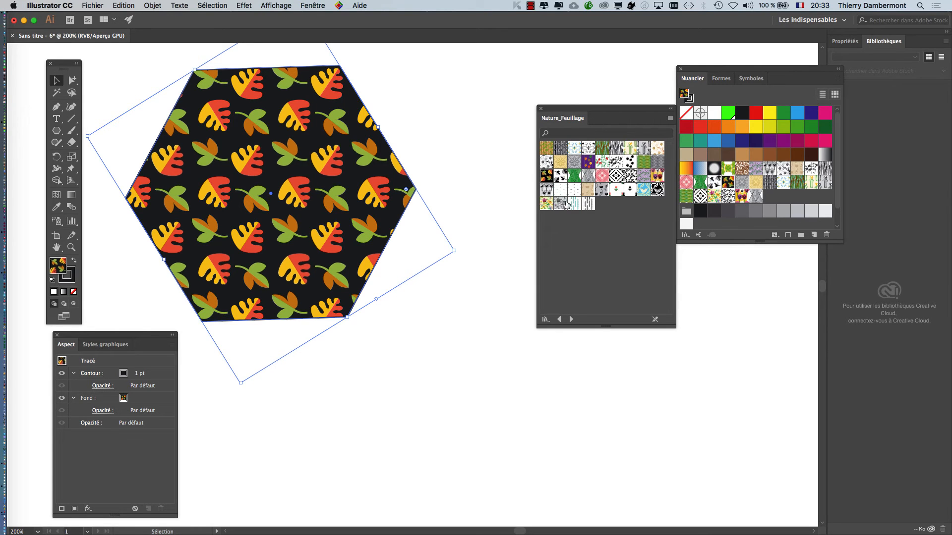
key(space)
drag(364, 168, 423, 181)
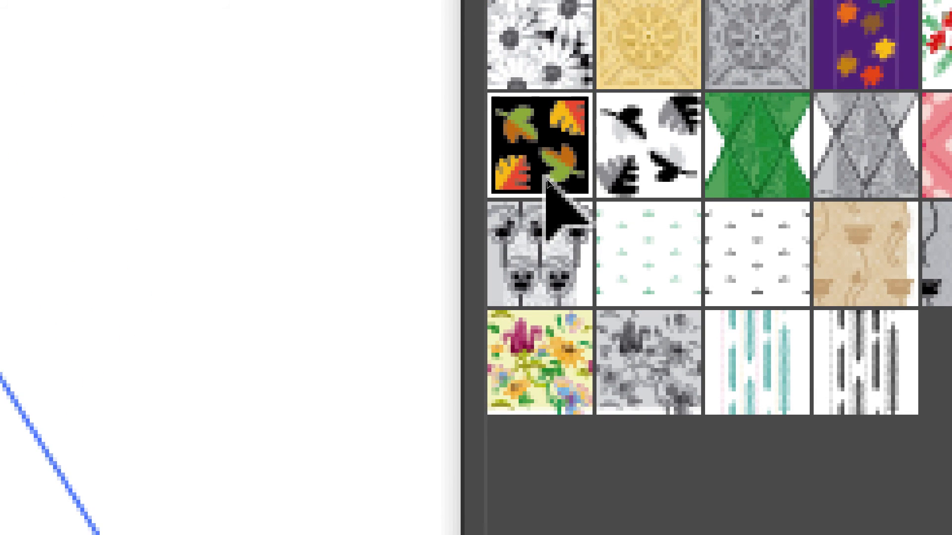
click(546, 179)
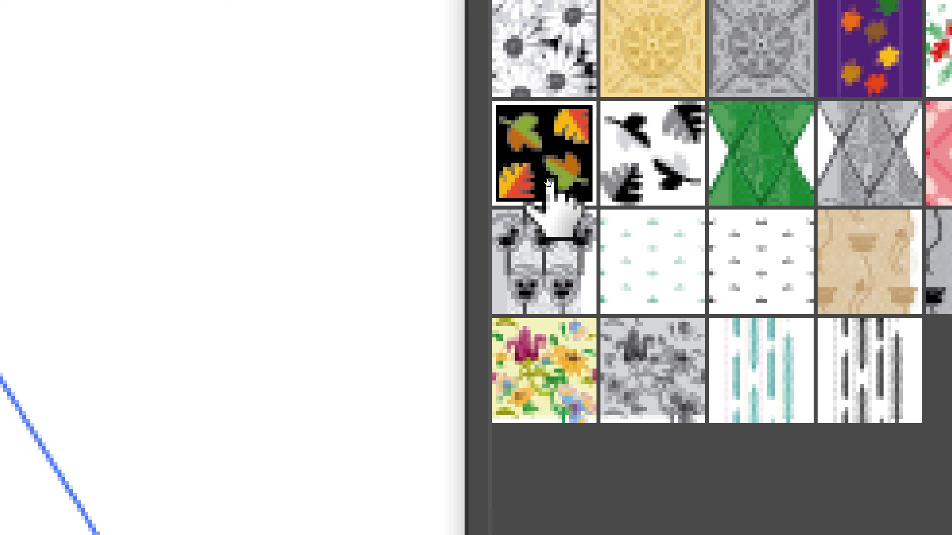
click(551, 182)
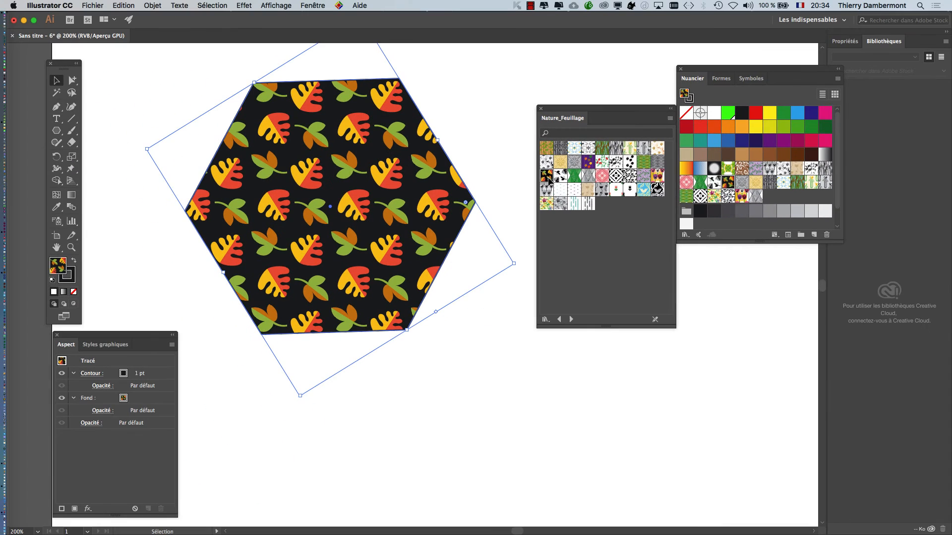
drag(578, 108, 626, 169)
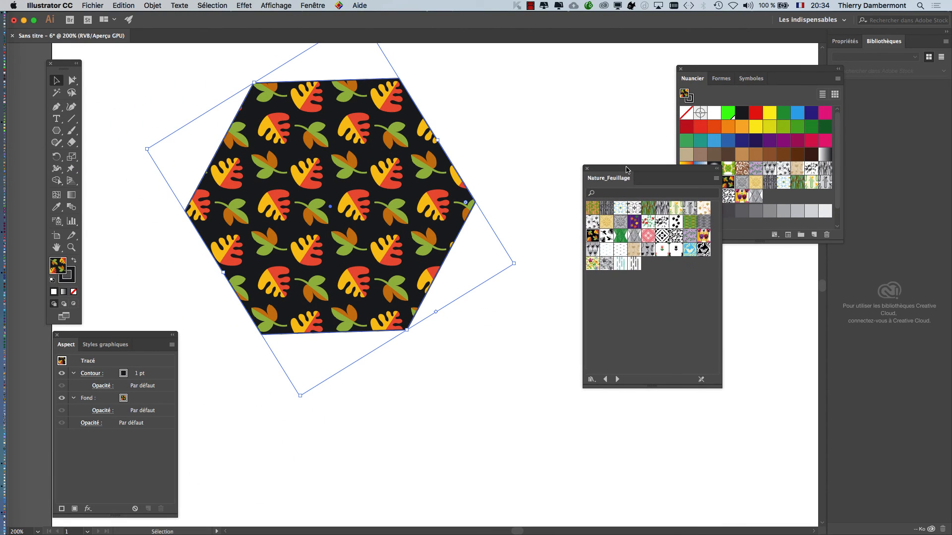